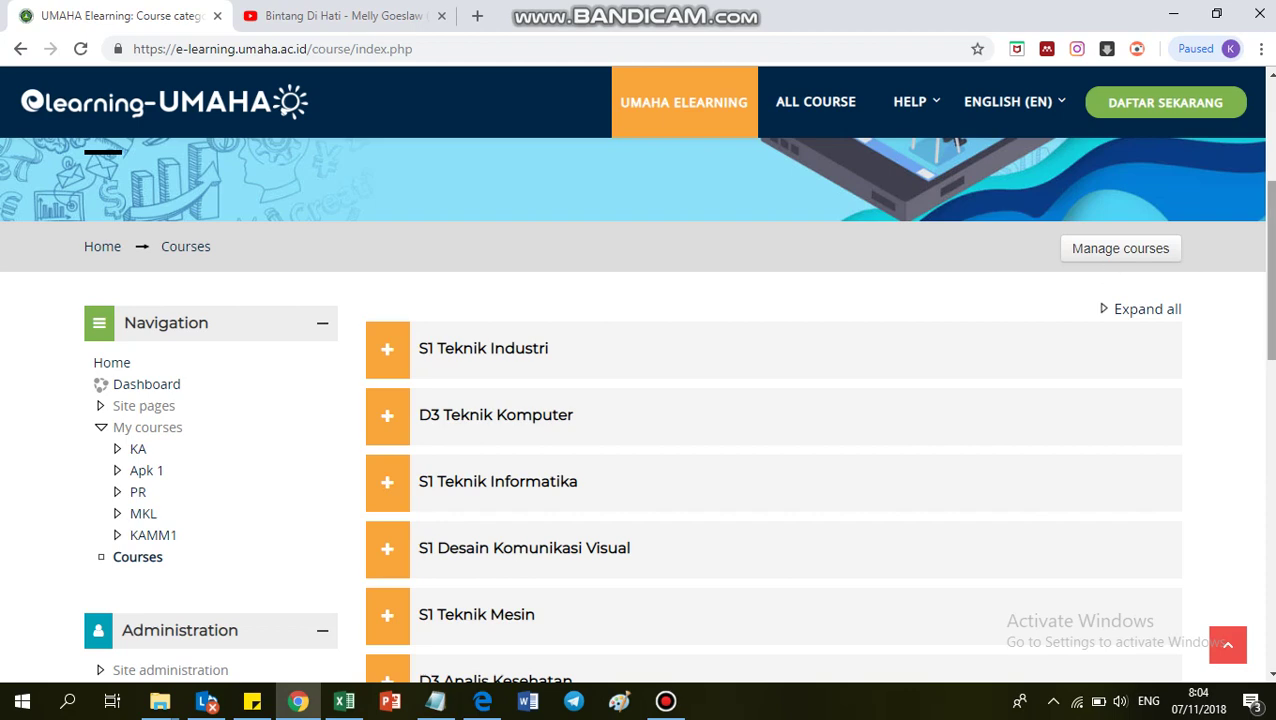
Step: Open the MKL course from My courses and go to its Administration block
mouse_move(1268, 270)
mouse_down()
mouse_move(1268, 323)
mouse_move(1268, 289)
mouse_up()
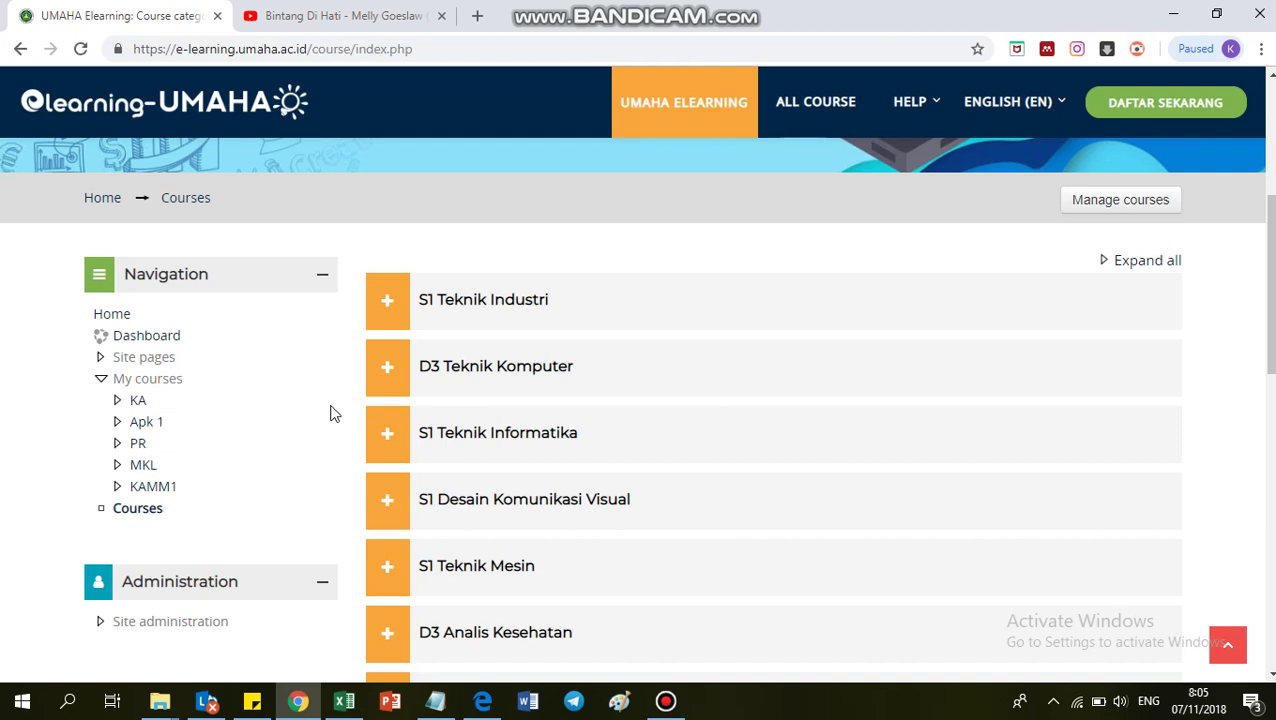
click(141, 470)
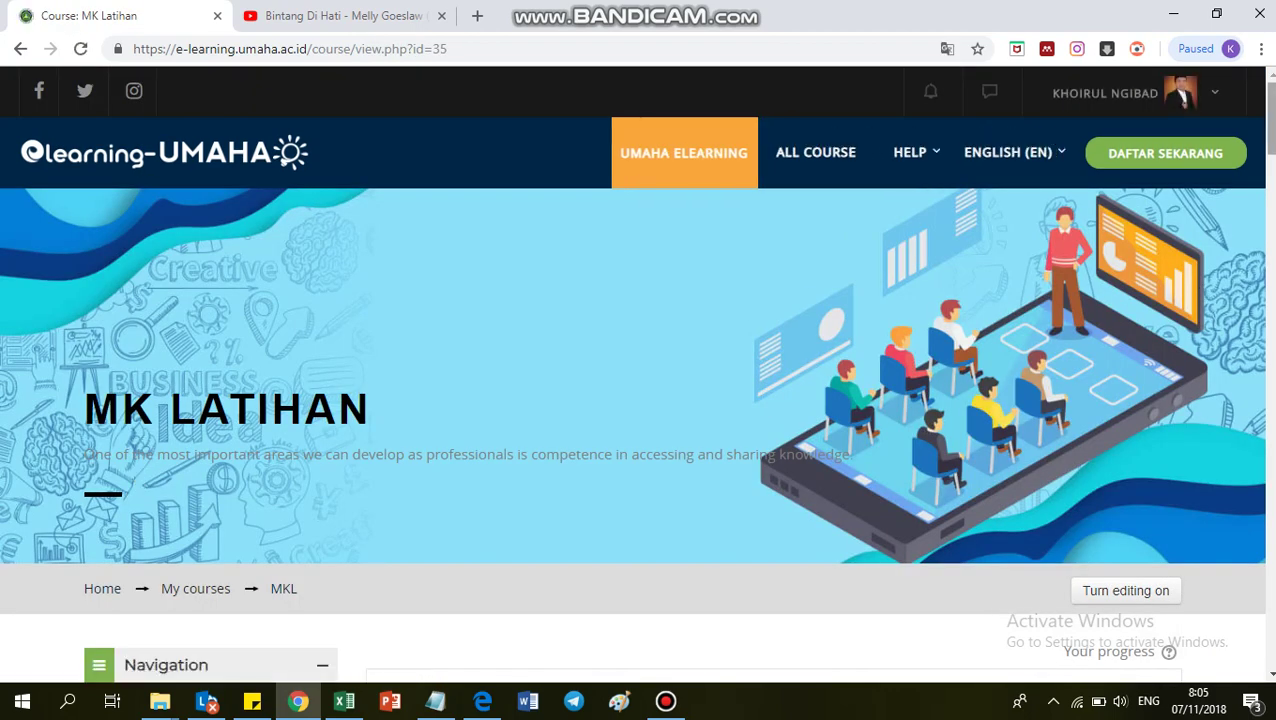
scroll(638, 400, down, 8)
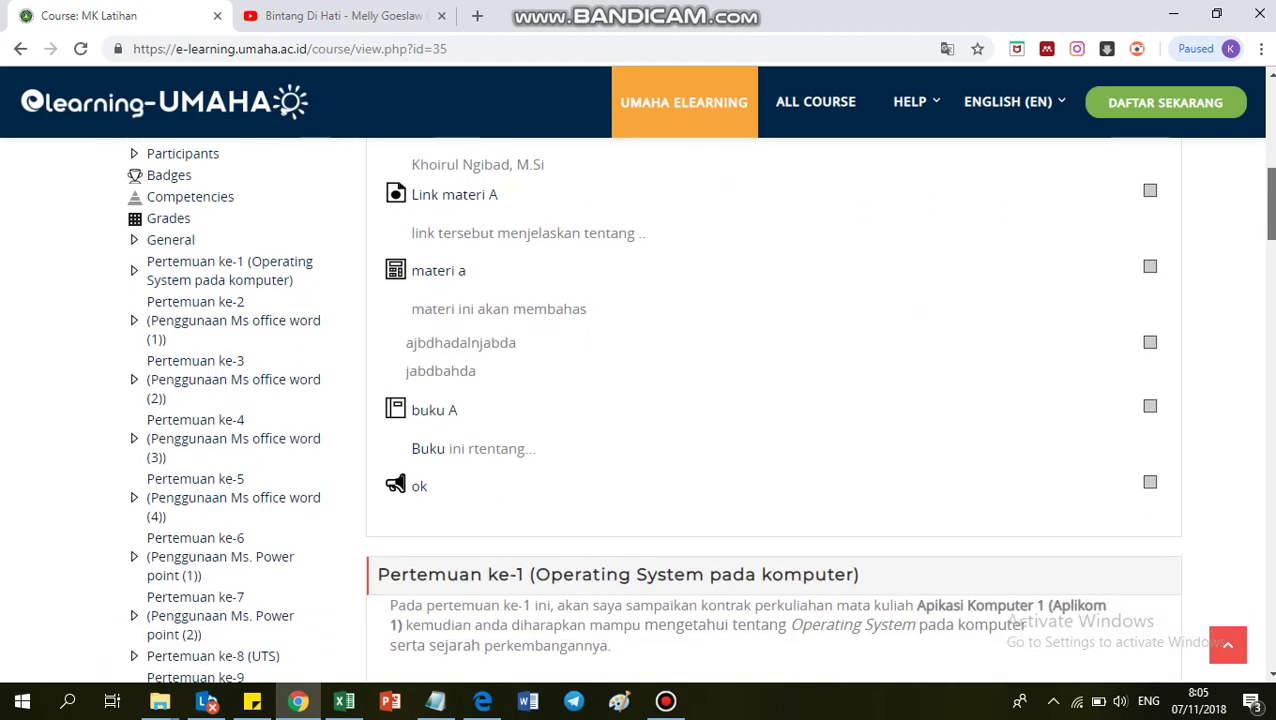
scroll(638, 400, down, 5)
scroll(638, 400, up, 4)
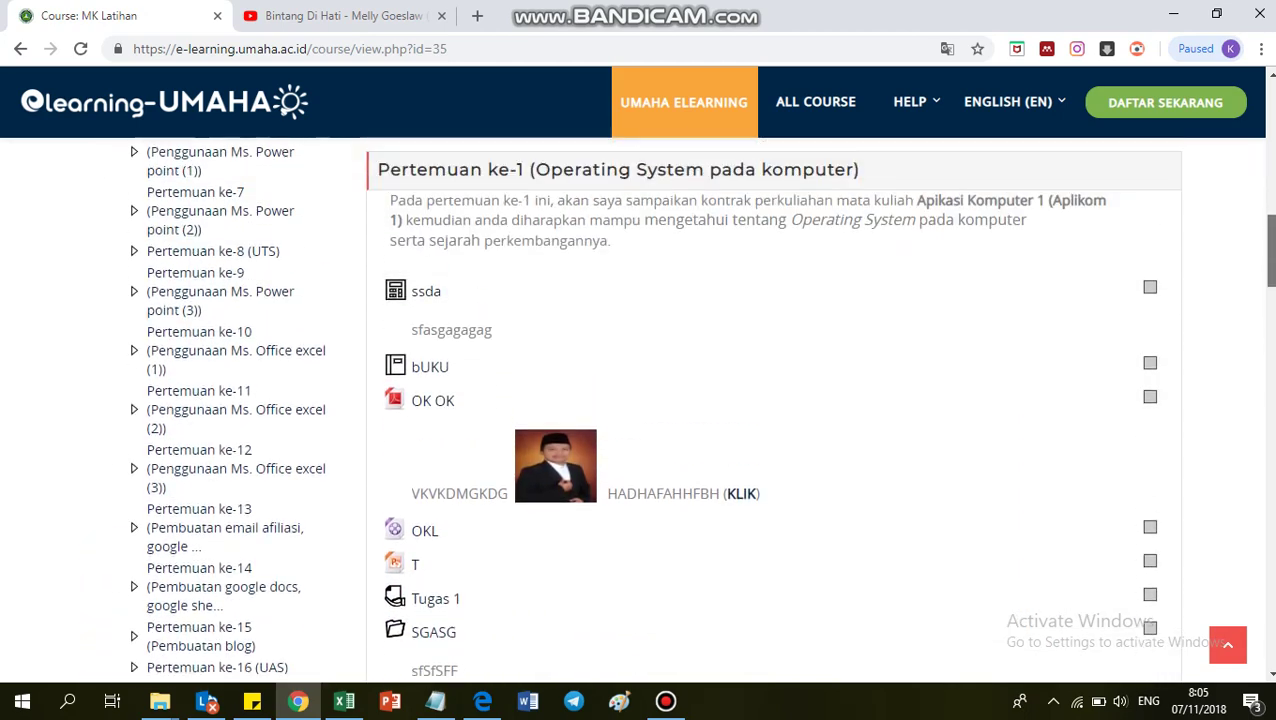
scroll(638, 400, down, 5)
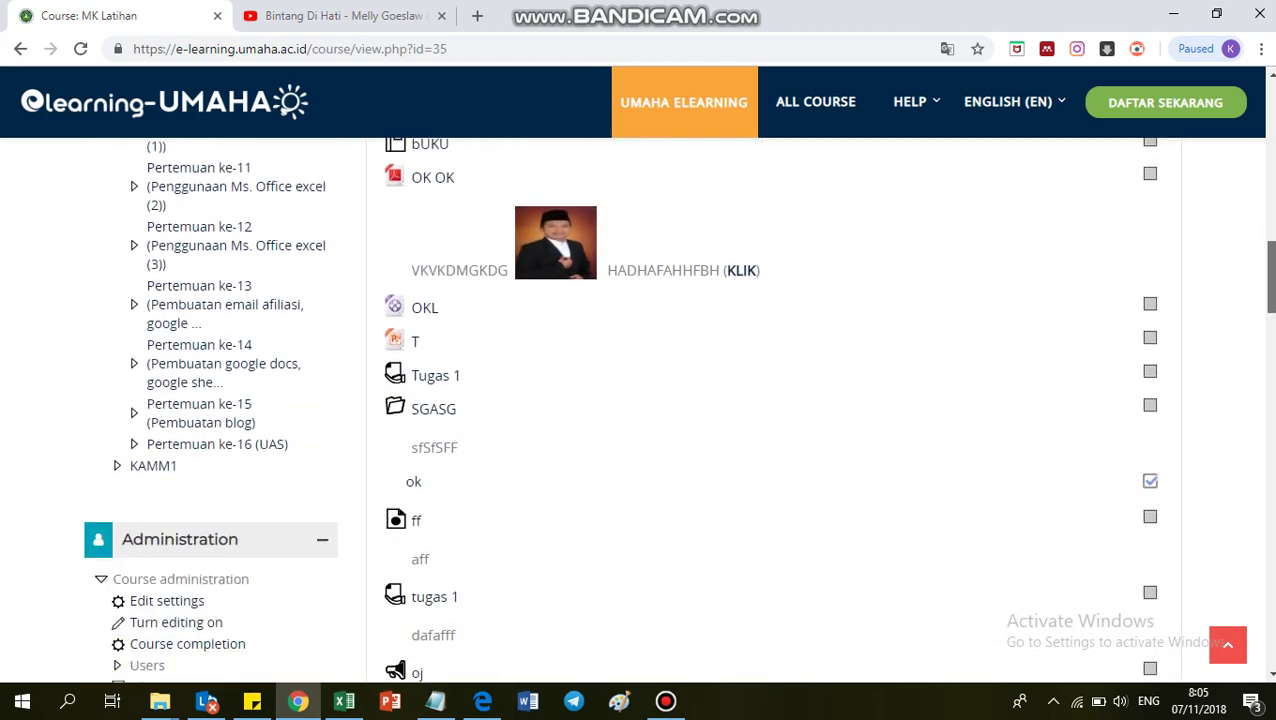
scroll(638, 400, down, 2)
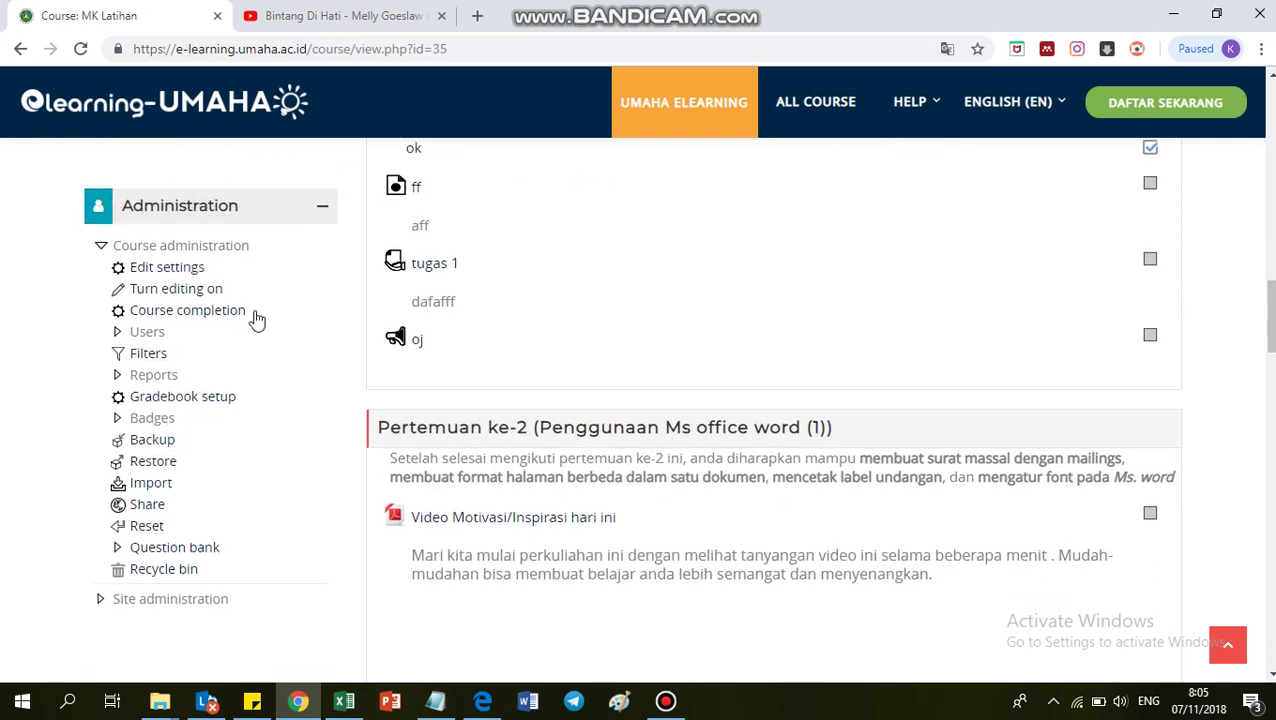
Step: Expand the course's Users settings and open the Enrolment methods list
click(118, 334)
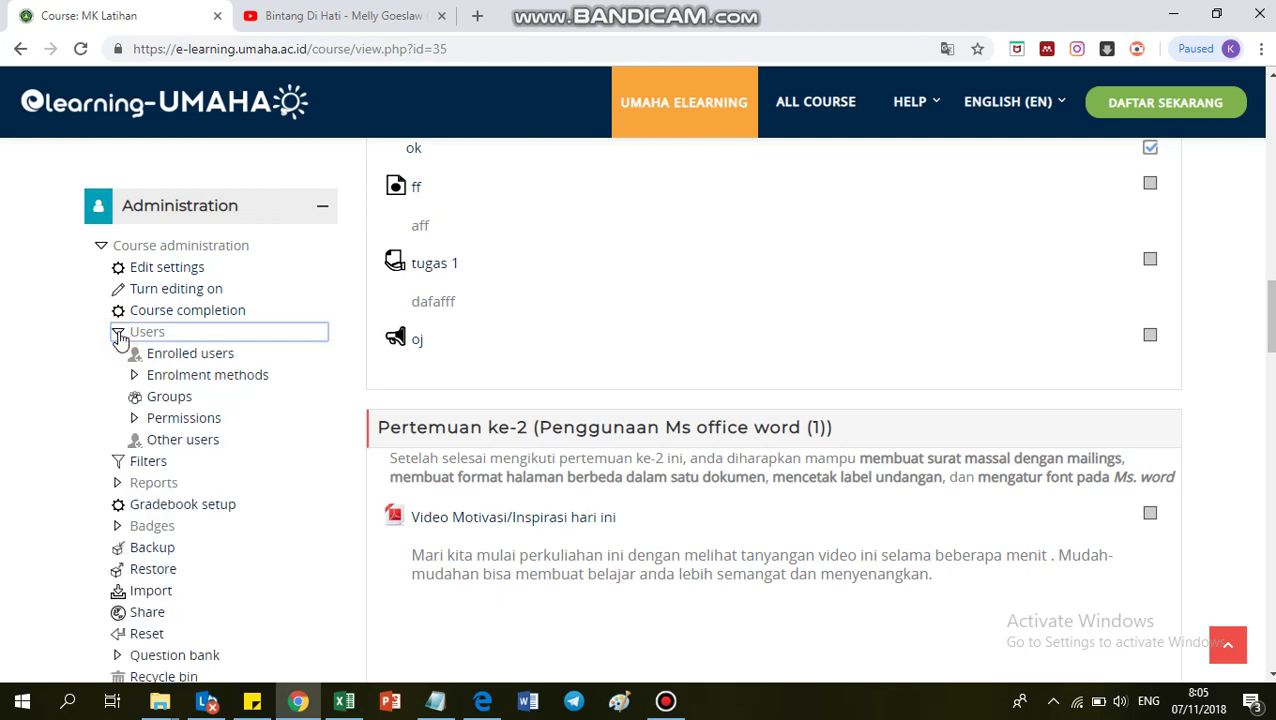
click(205, 378)
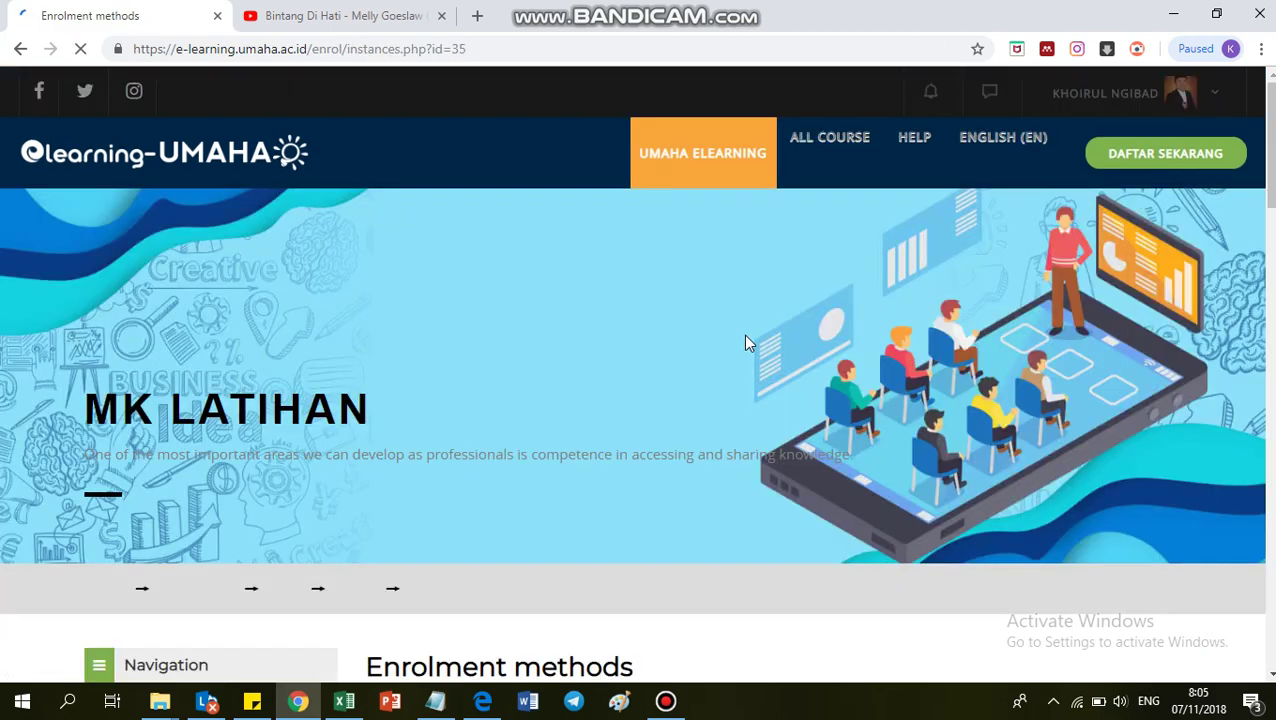
drag(1266, 148, 1266, 276)
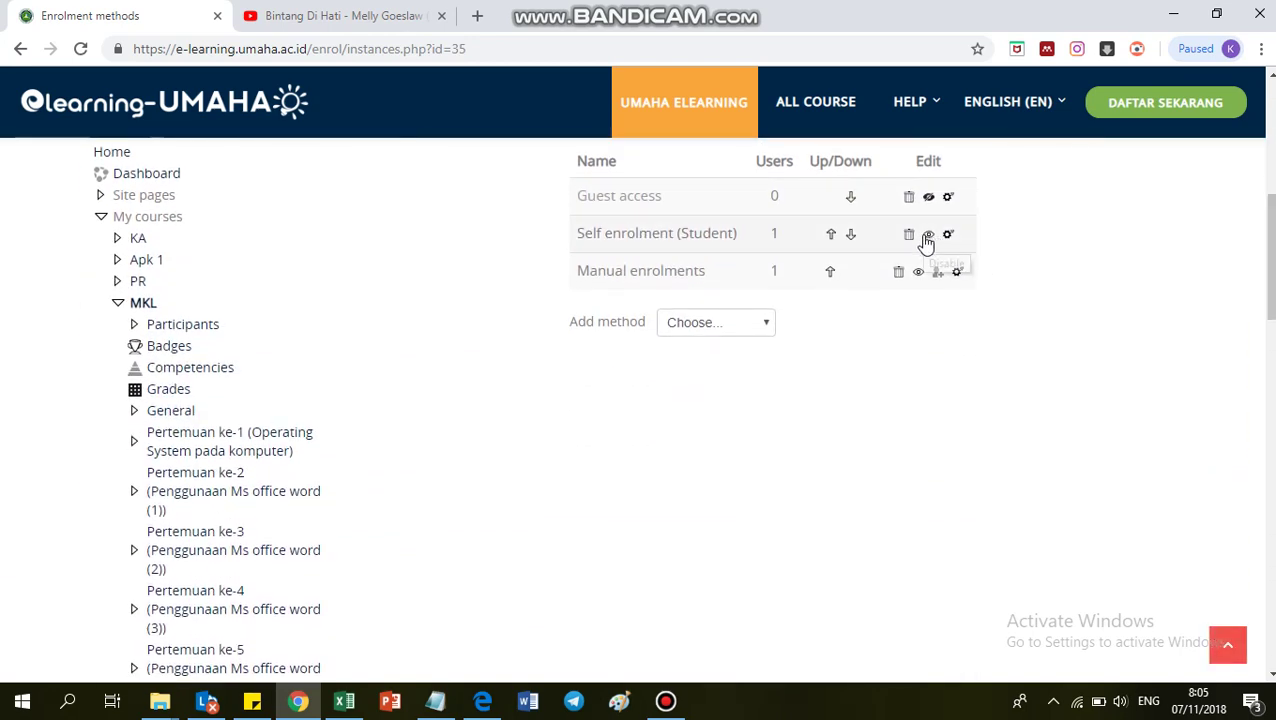
Step: Enlarge the browser page zoom by three levels to read the enrolment methods table
click(1261, 48)
click(1217, 228)
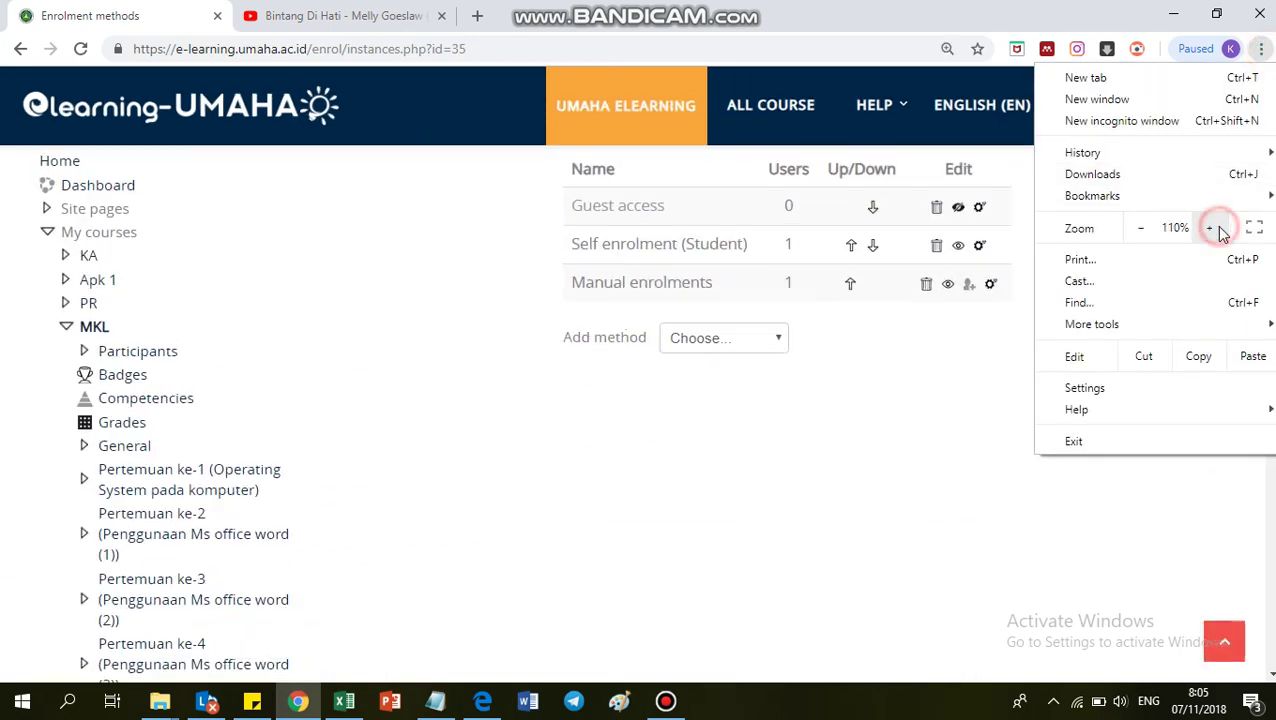
click(1217, 228)
click(1217, 228)
click(1003, 518)
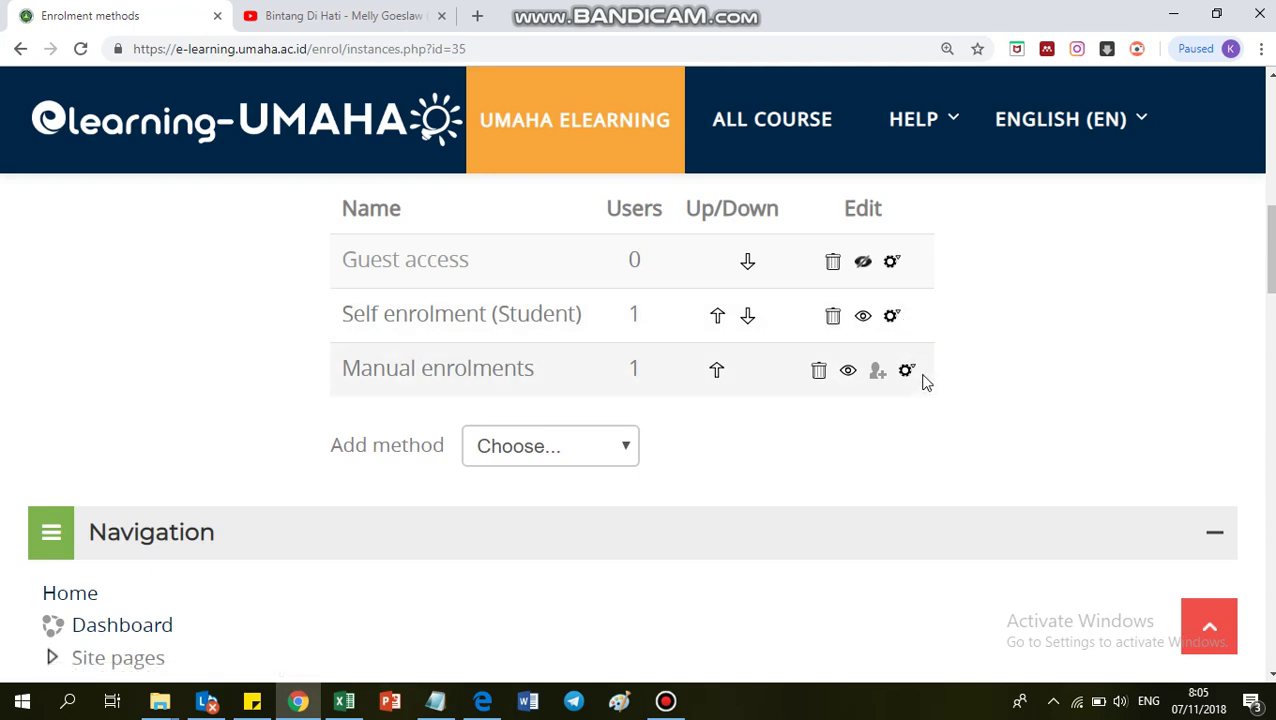
Step: Open the settings of the Self enrolment (Student) method and set the page zoom to 110%
click(893, 317)
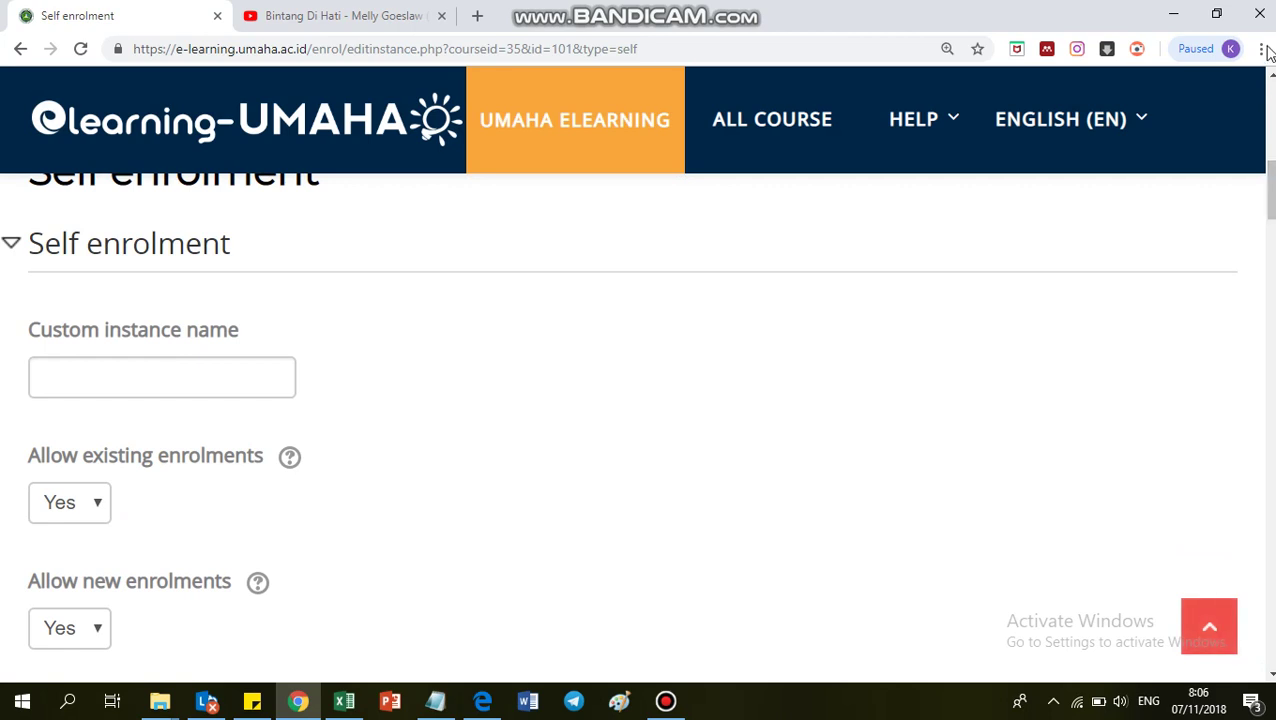
click(1262, 49)
click(1143, 232)
click(1143, 232)
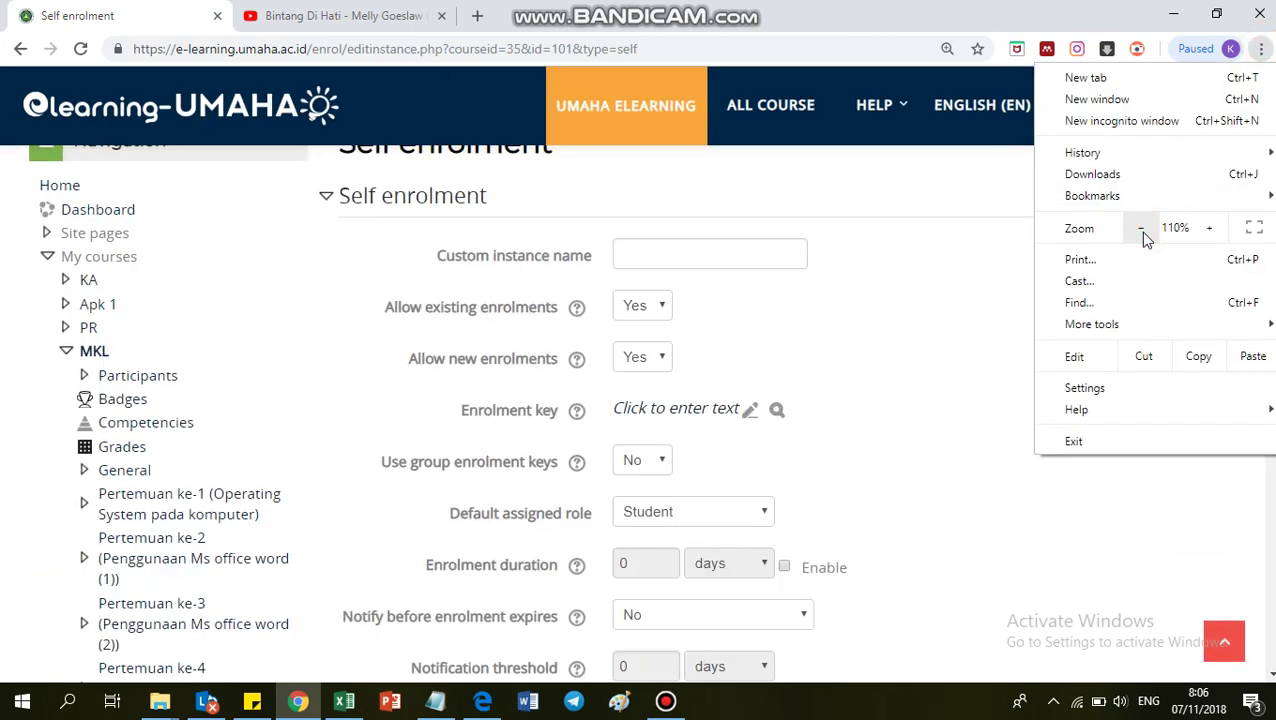
click(937, 309)
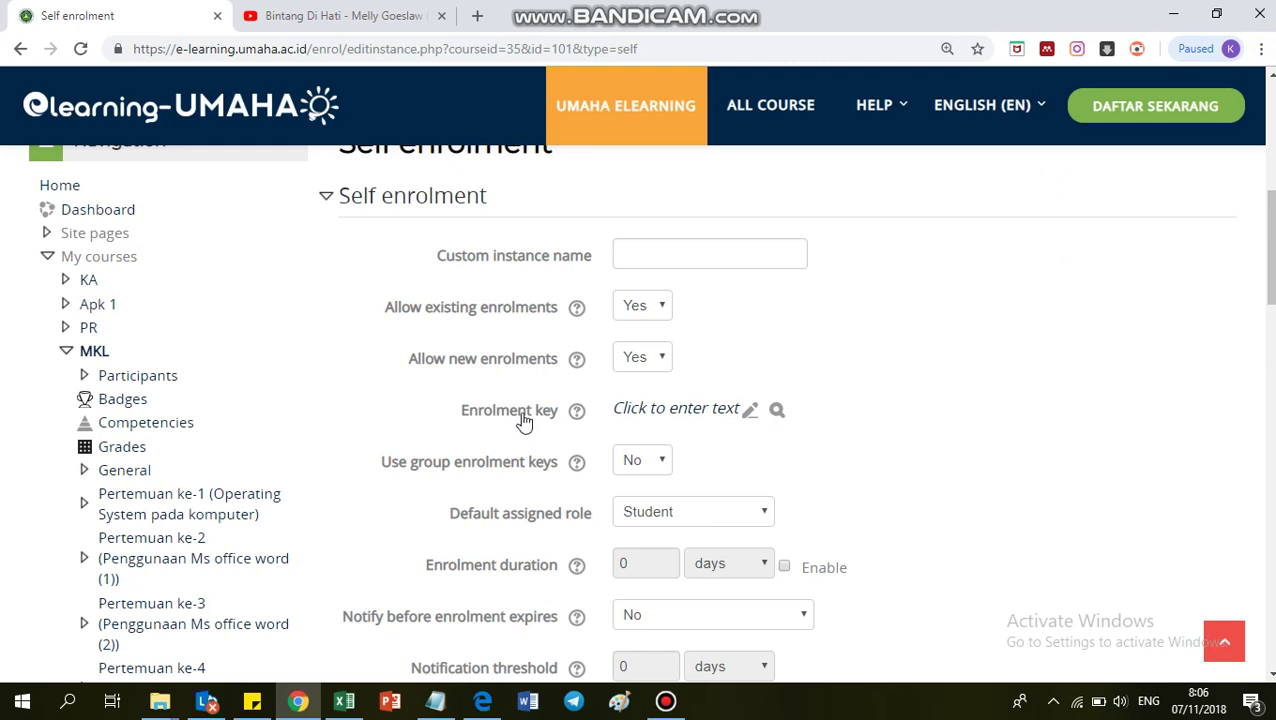
Step: Enter the course's enrolment key in the self enrolment settings and reveal it to check the spelling
click(748, 411)
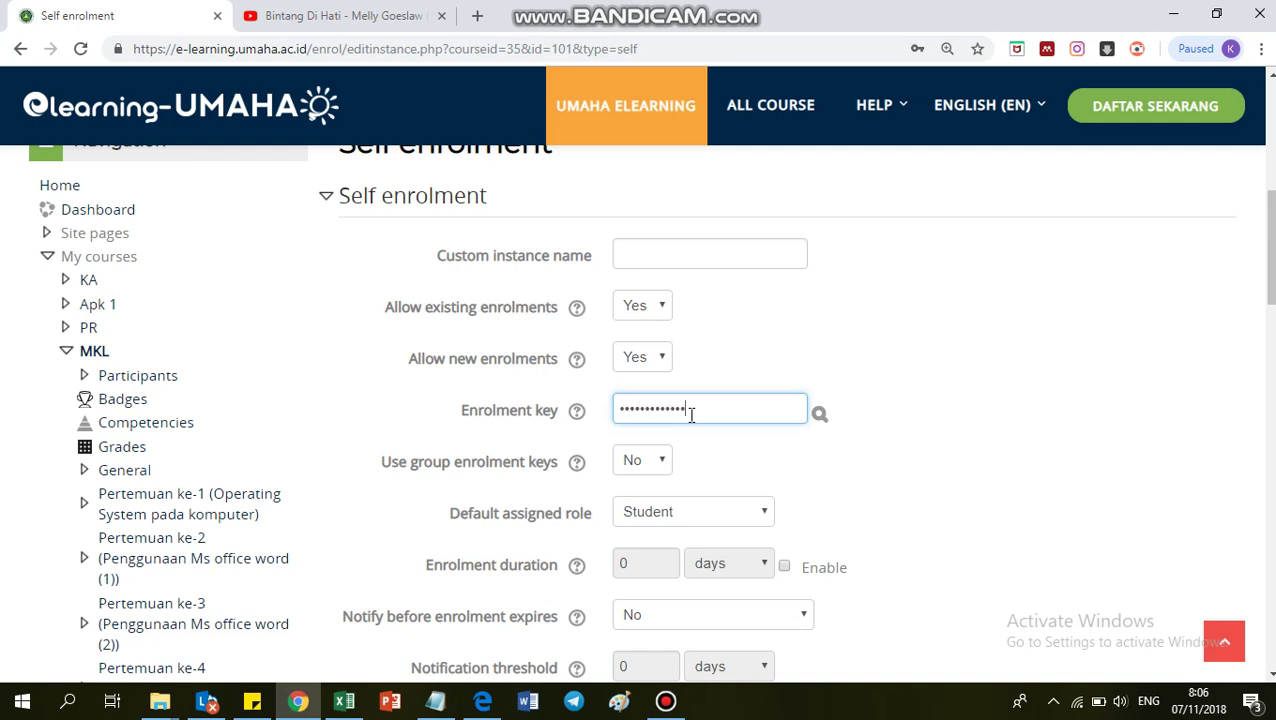
click(819, 413)
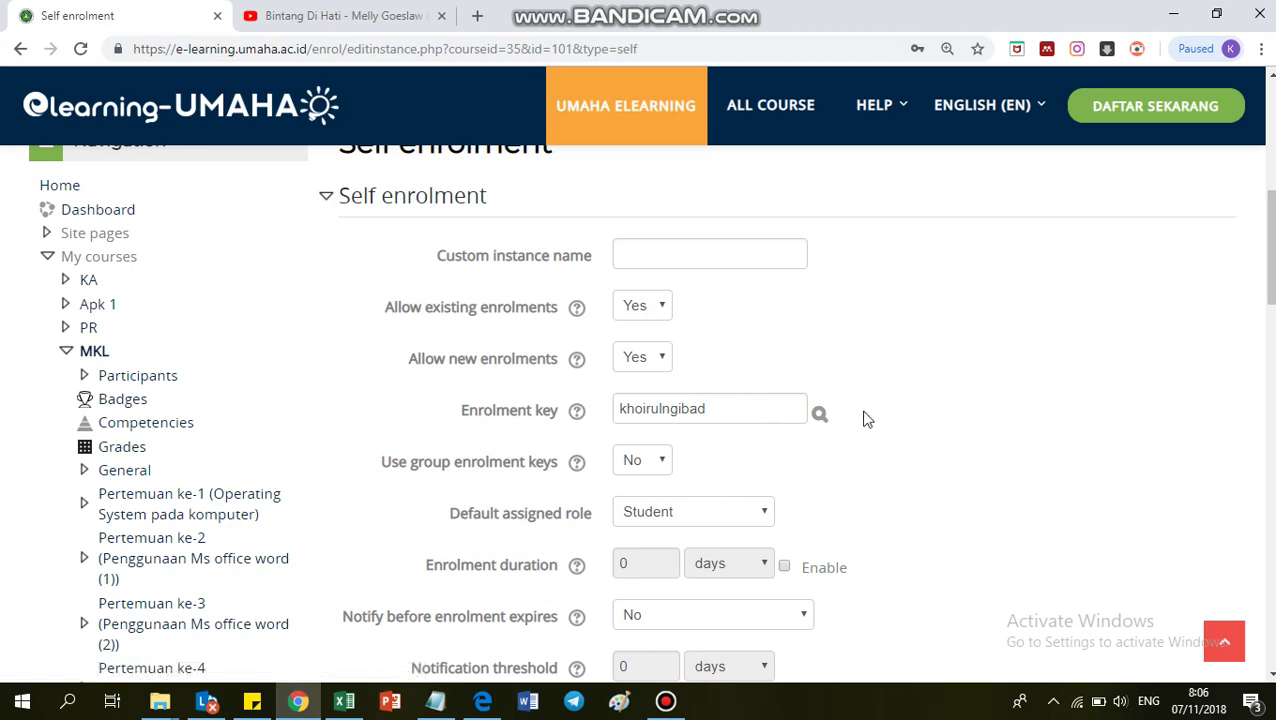
scroll(656, 413, down, 3)
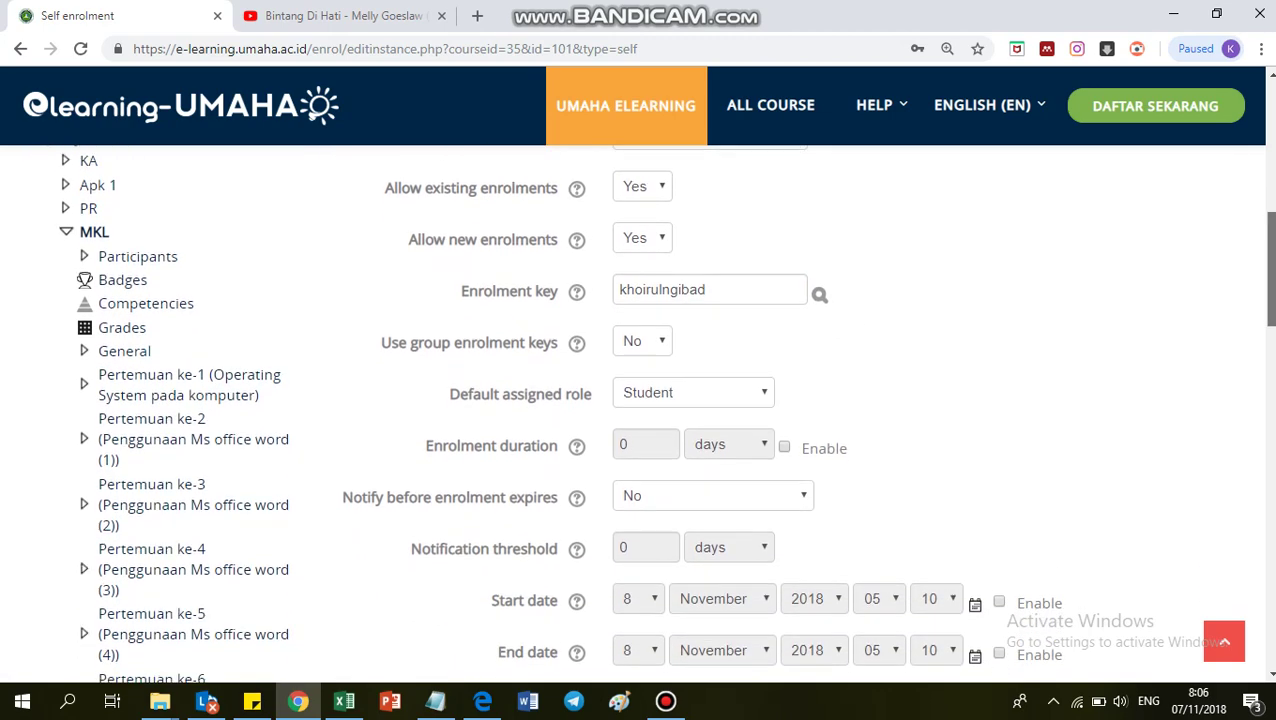
scroll(656, 413, up, 1)
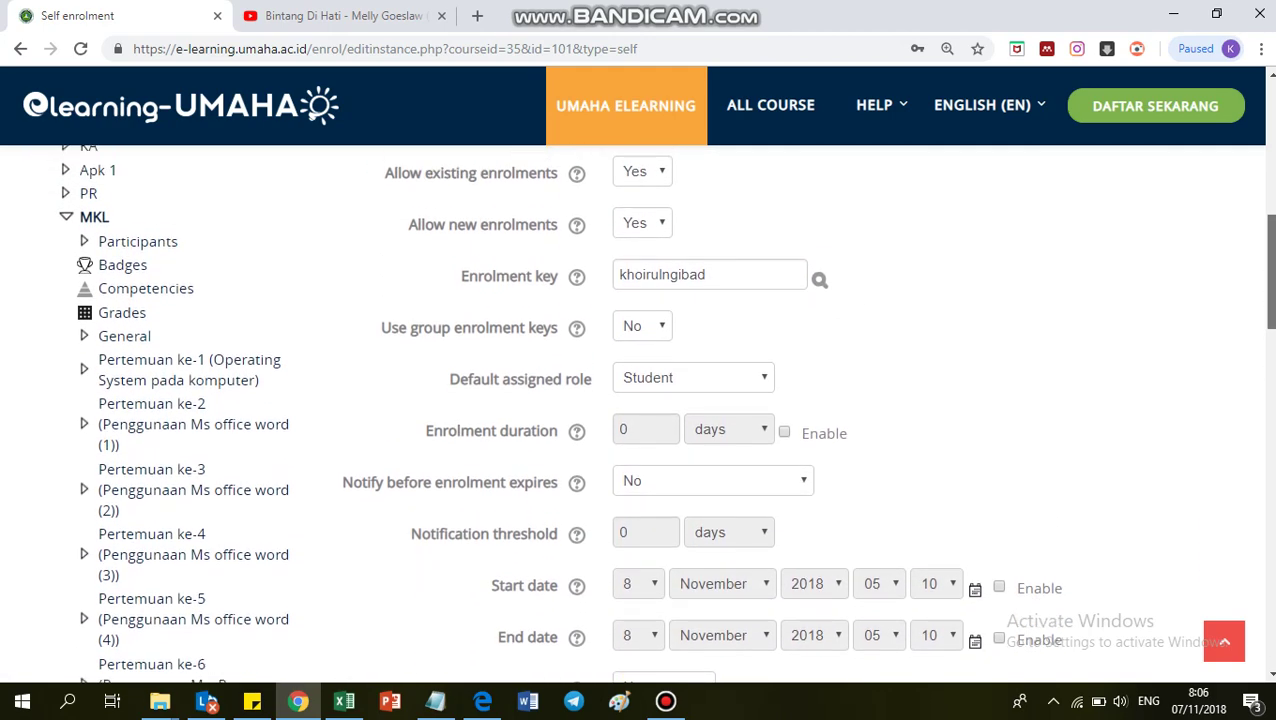
scroll(656, 413, down, 1)
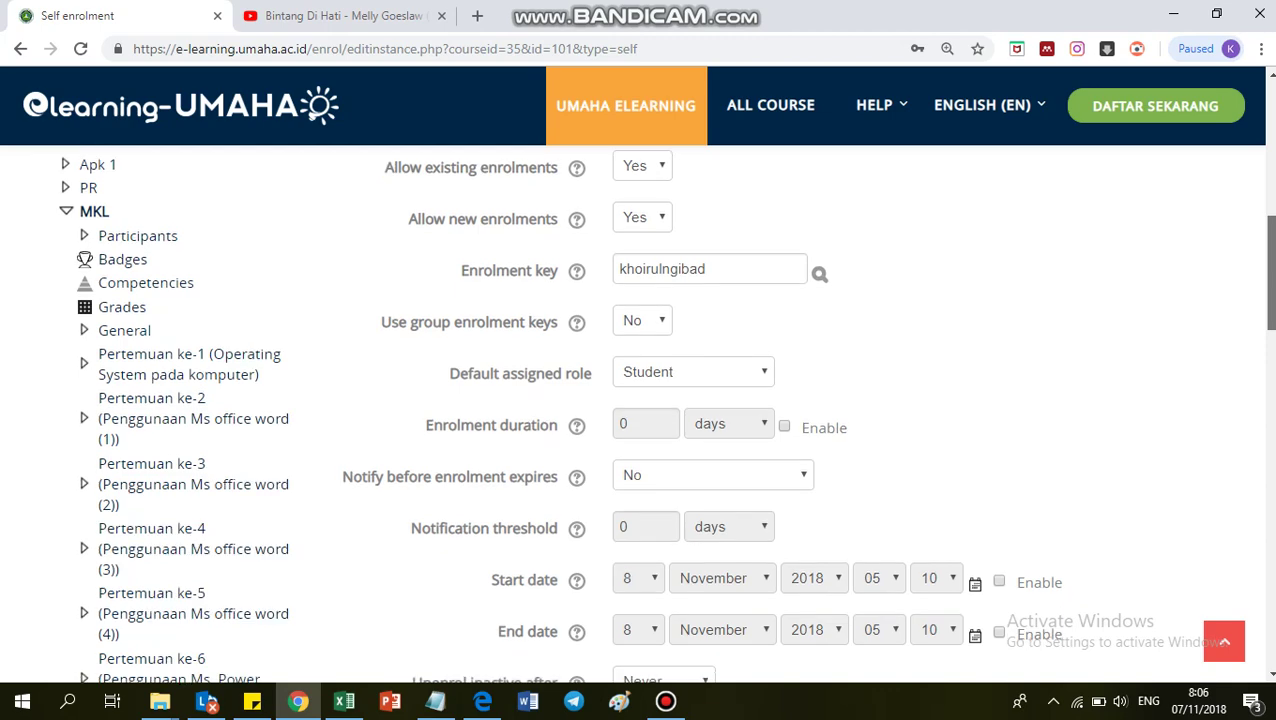
scroll(1179, 307, down, 1)
scroll(1179, 307, up, 1)
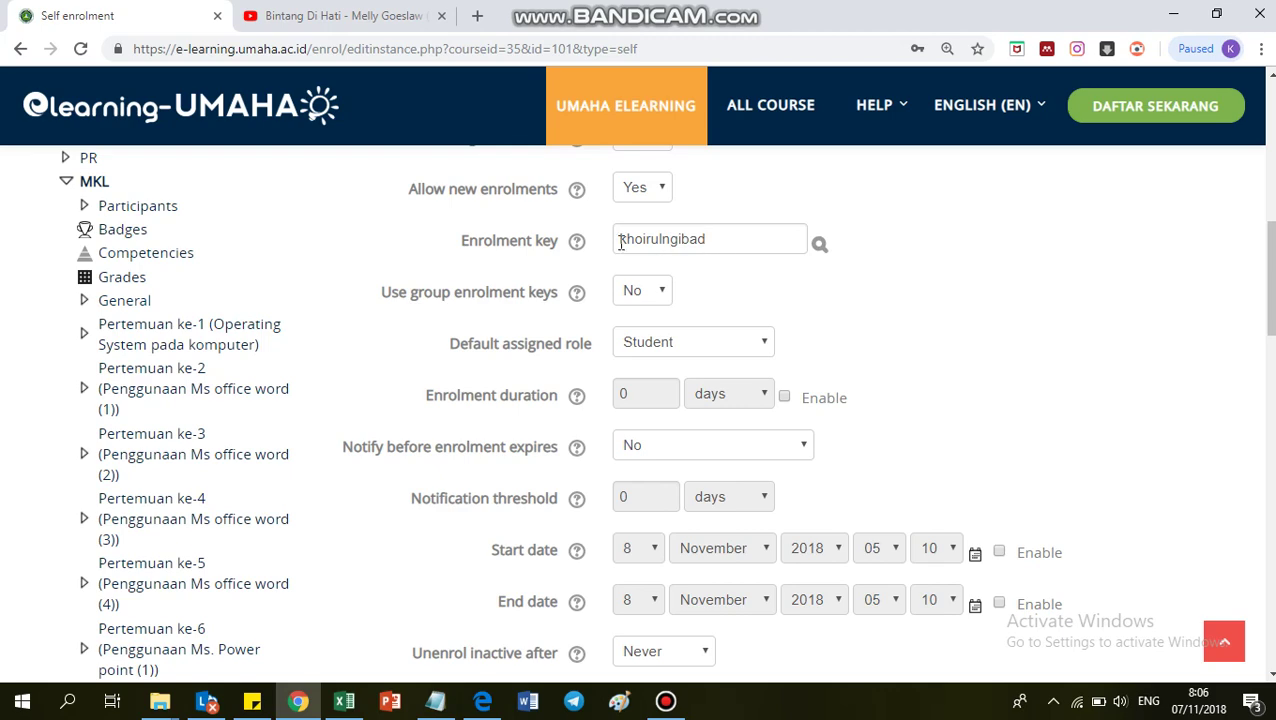
Step: Save the self enrolment settings, dismiss the browser's offer to store the password, and return to the Enrolment methods table
scroll(757, 496, down, 6)
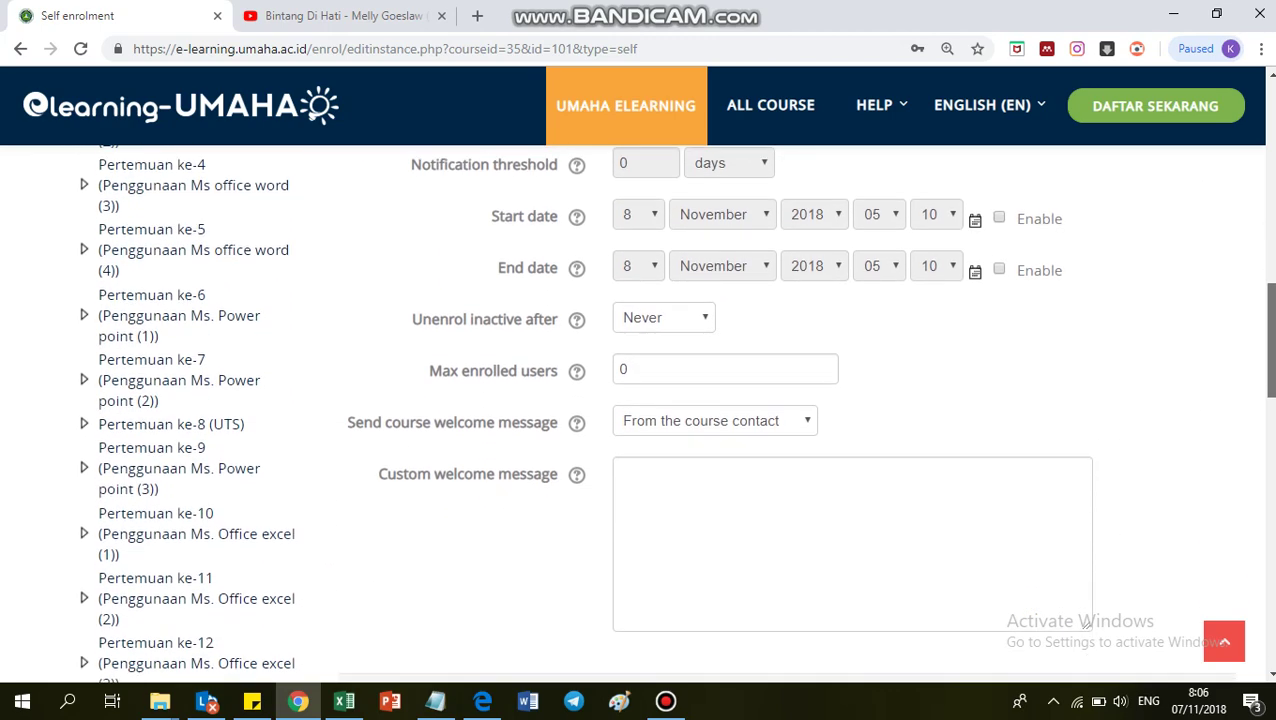
click(672, 400)
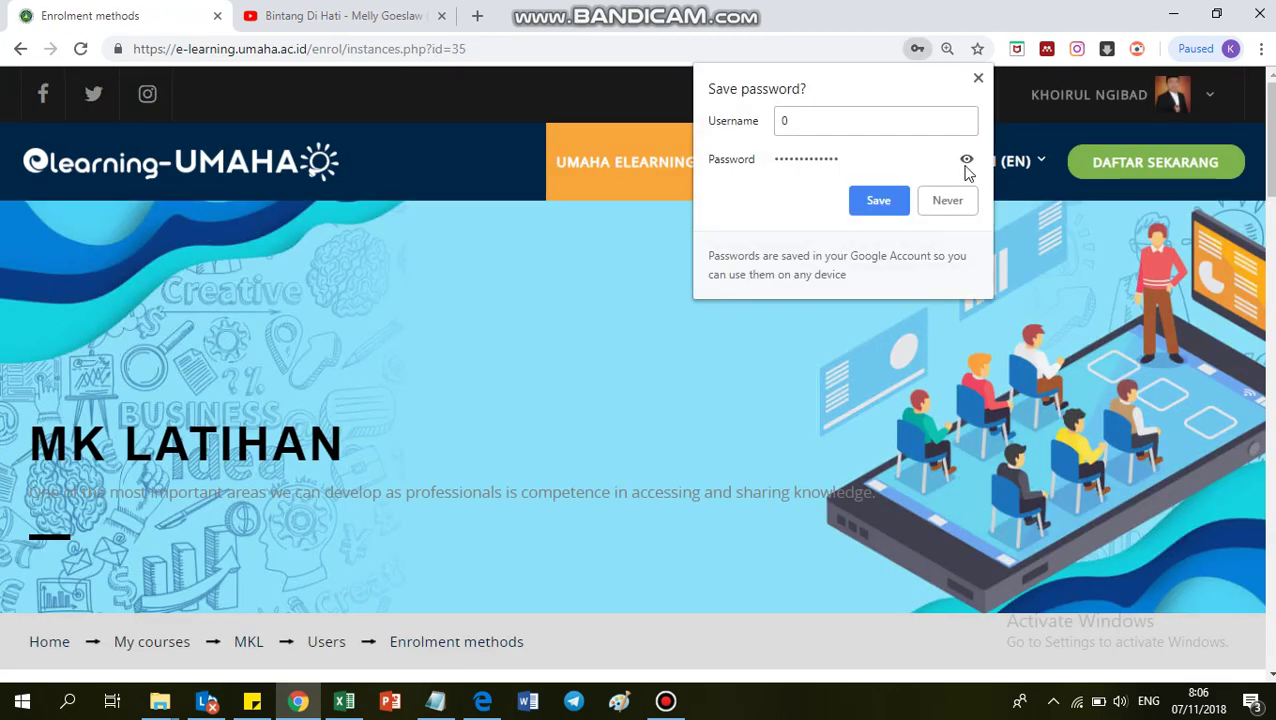
click(977, 80)
click(1000, 162)
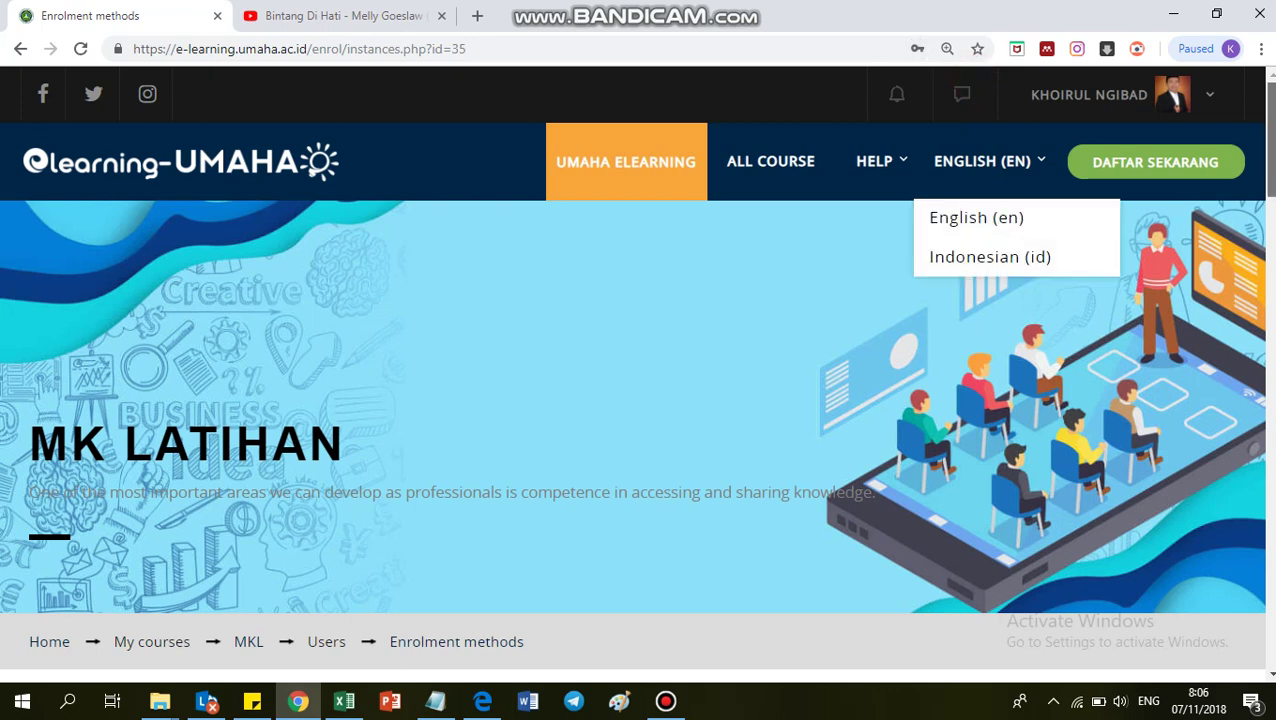
scroll(1000, 180, down, 4)
scroll(647, 318, down, 1)
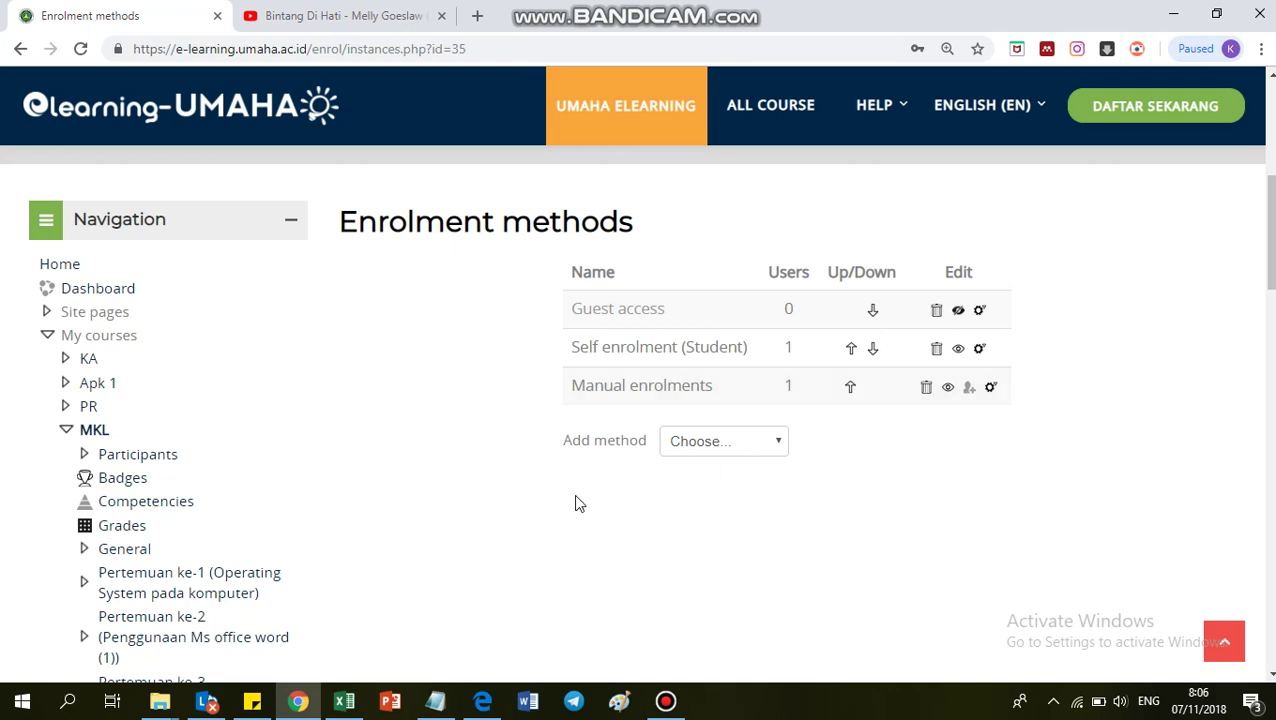
Step: Switch to Microsoft Edge, where the other account is signed in, and open the list of all courses (Semua Kursus)
click(482, 701)
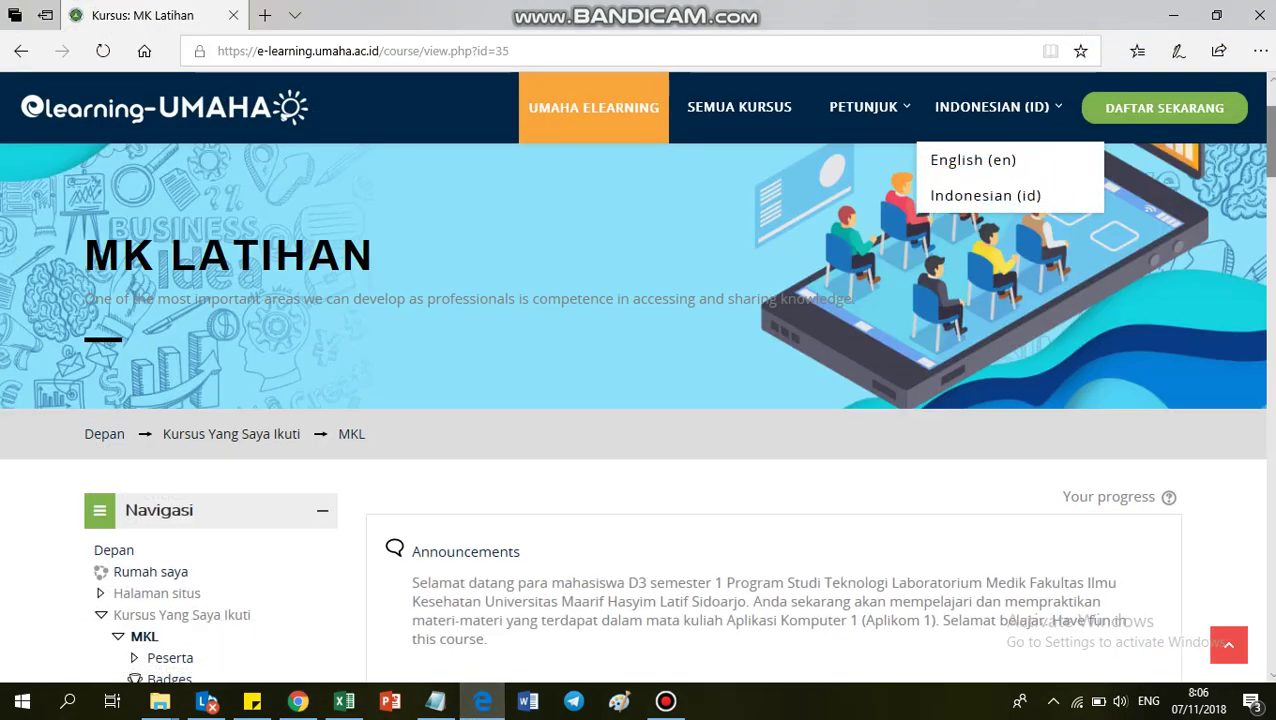
scroll(1060, 210, up, 2)
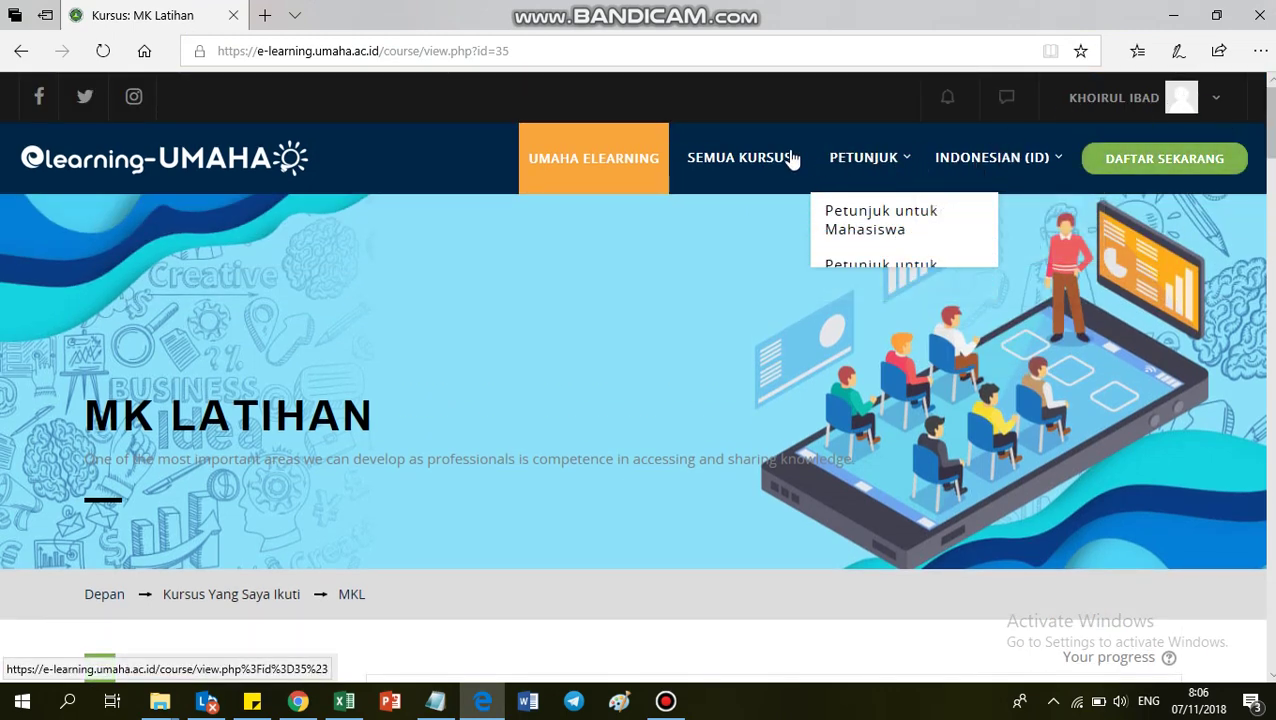
click(749, 157)
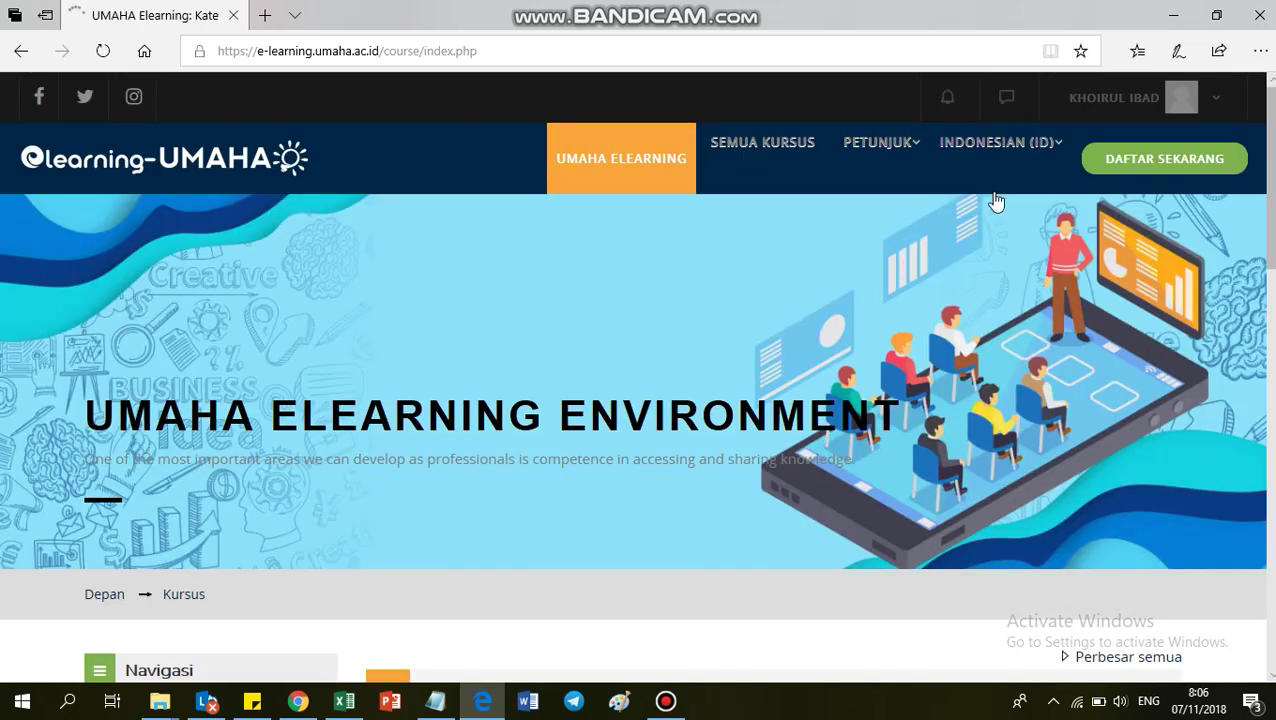
Step: Look through the study programme categories on the Kursus page
scroll(990, 200, down, 5)
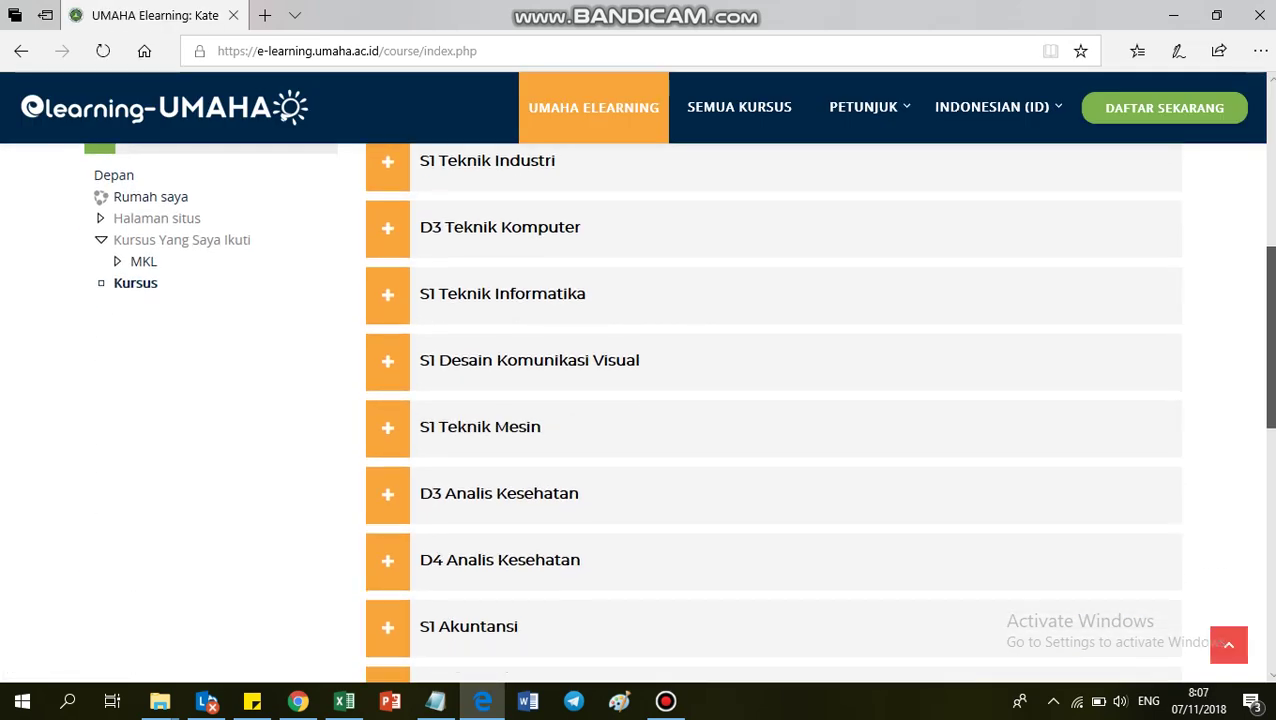
scroll(678, 375, down, 1)
scroll(1272, 337, down, 1)
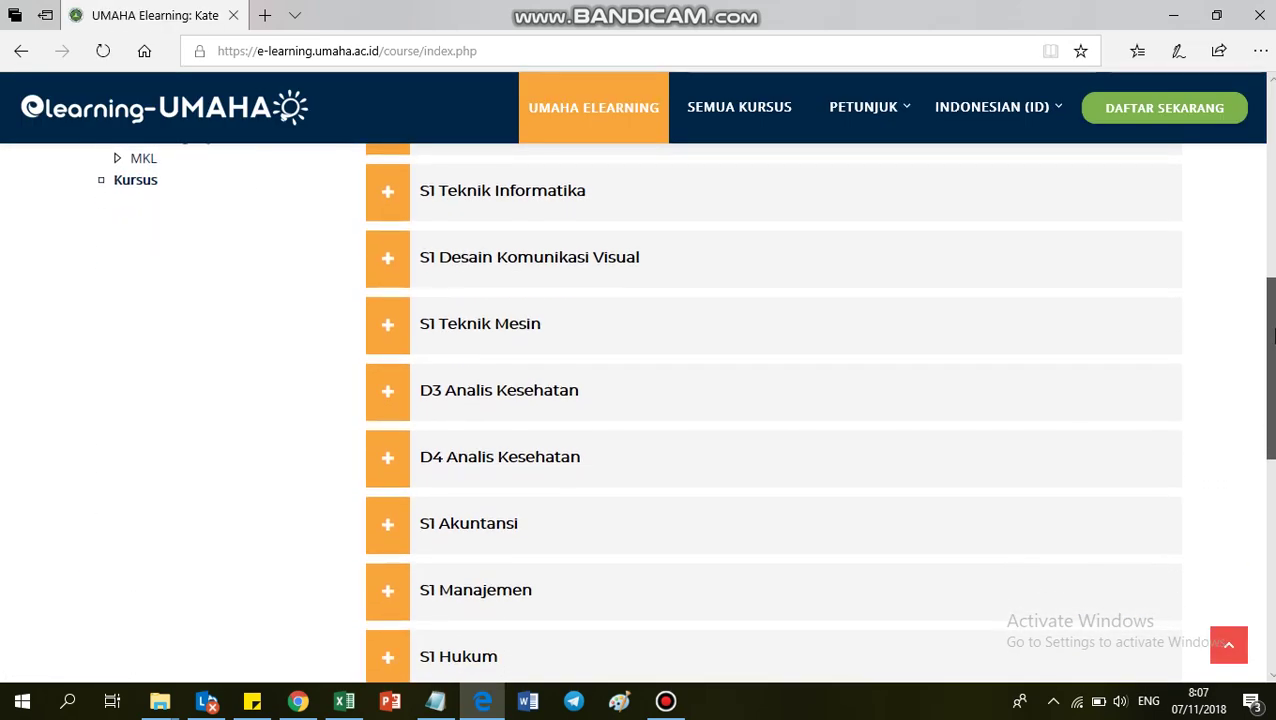
scroll(1272, 337, down, 1)
scroll(1272, 337, up, 1)
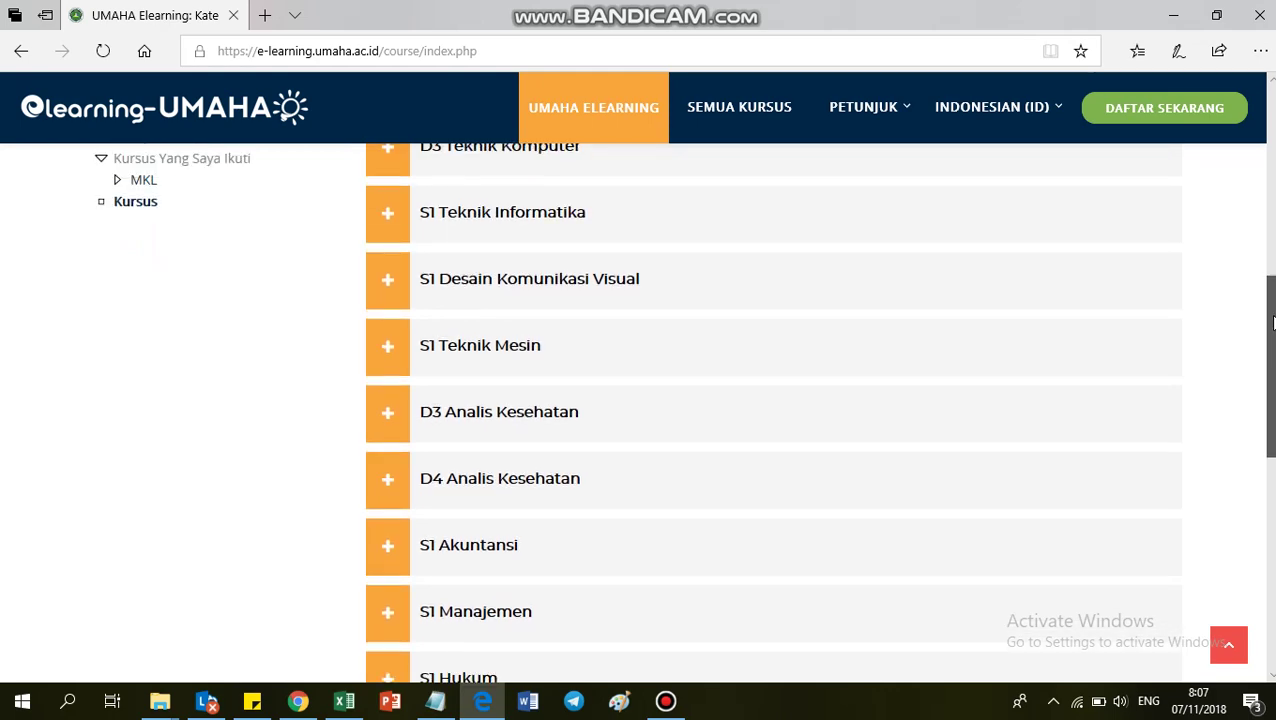
scroll(1272, 337, down, 4)
scroll(1262, 372, up, 2)
scroll(1262, 372, up, 5)
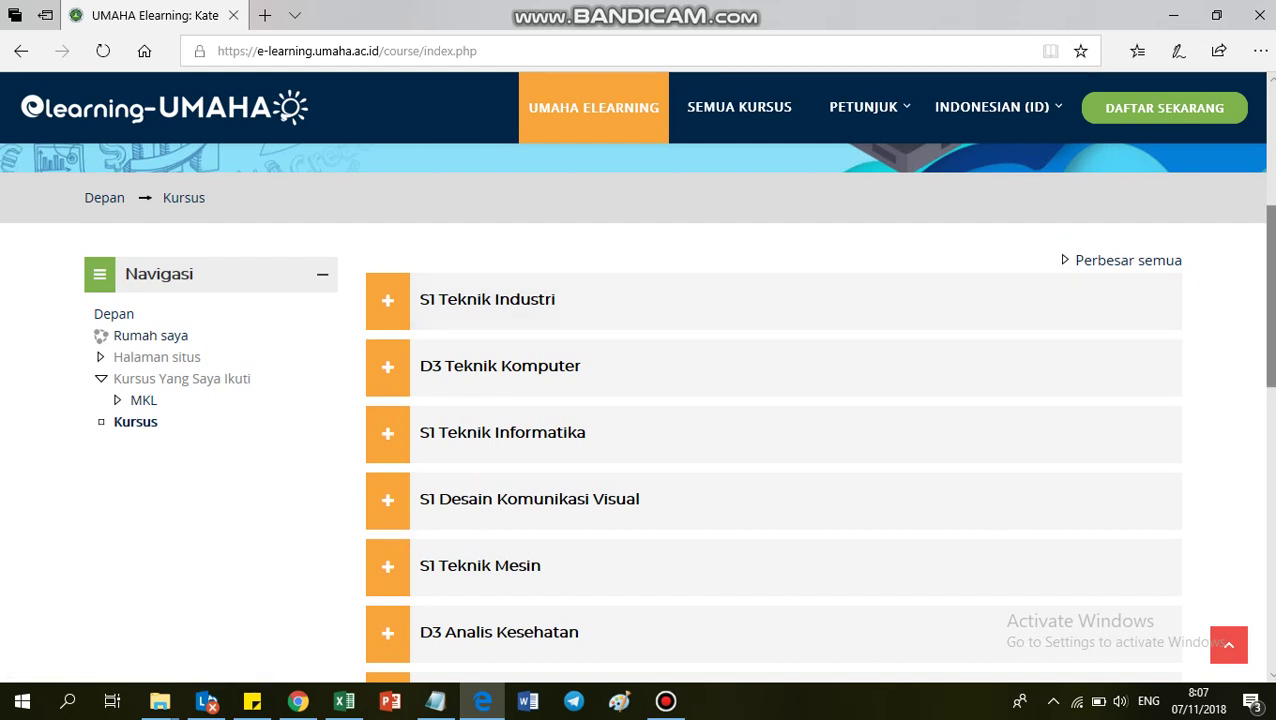
scroll(1020, 325, down, 1)
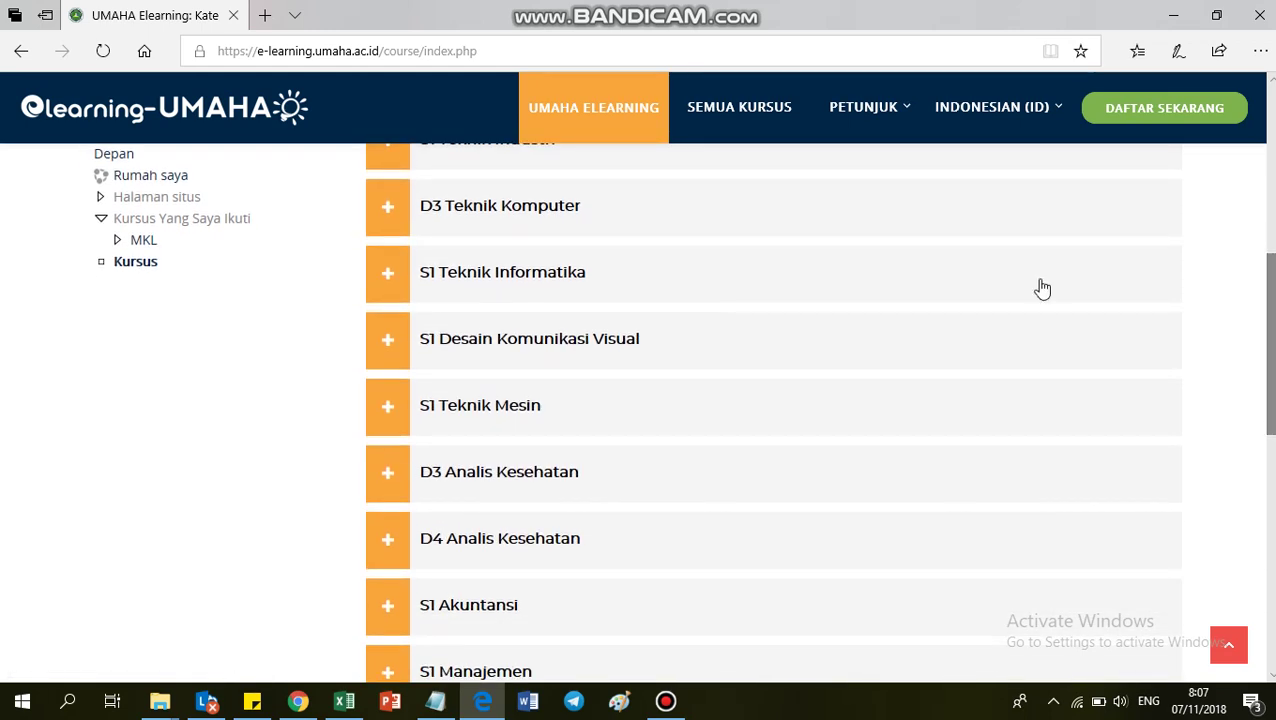
Step: Open the MKL course from Kursus Yang Saya Ikuti and go to its Administrasi block
click(144, 240)
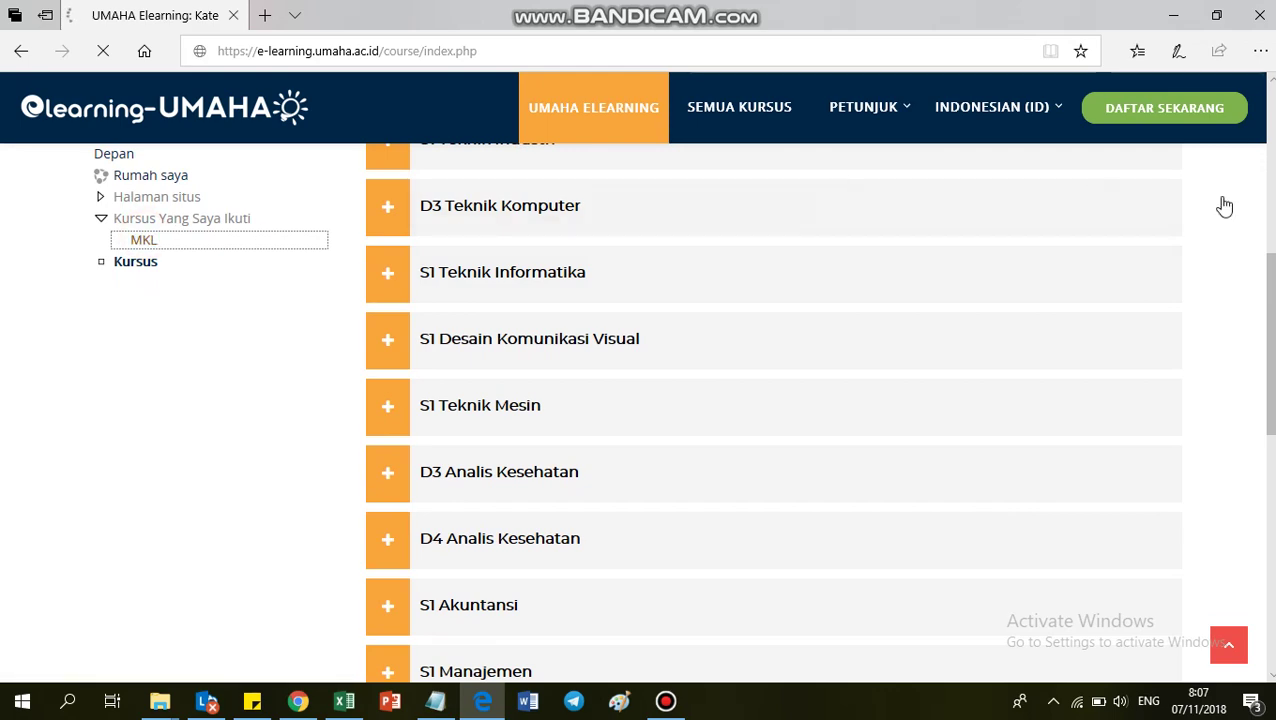
scroll(640, 400, down, 10)
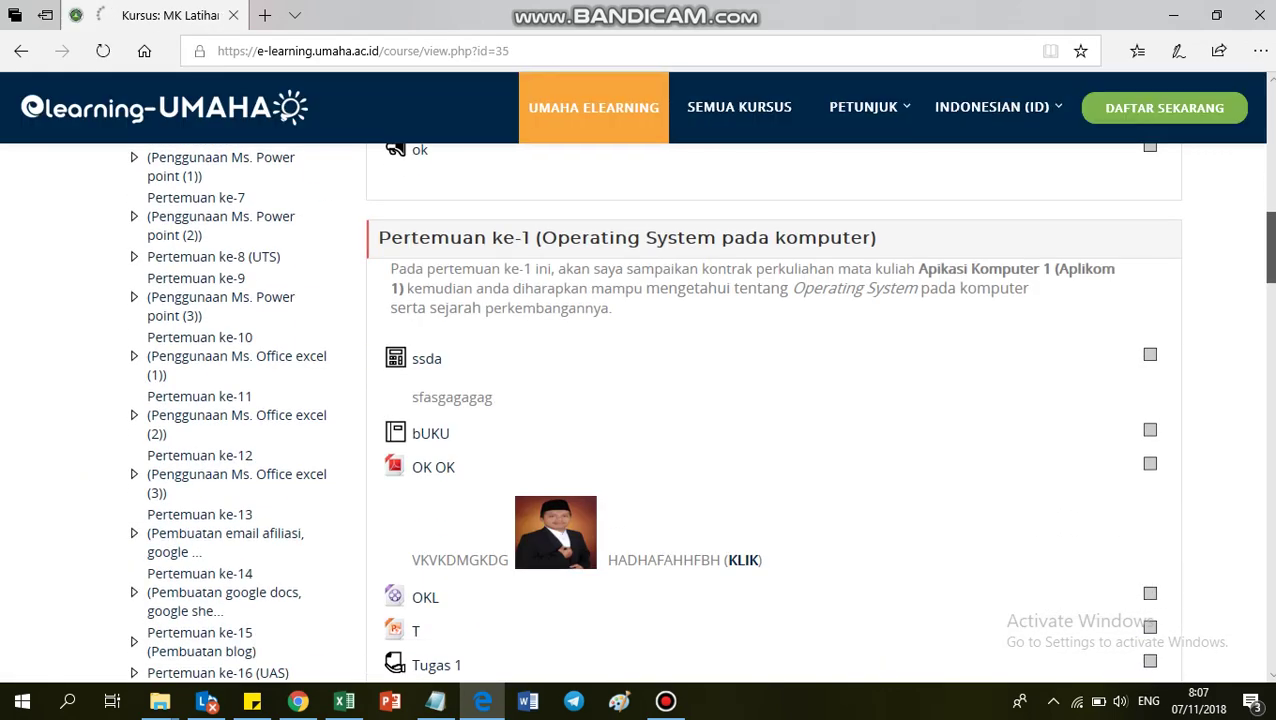
scroll(770, 400, down, 1)
scroll(770, 400, up, 1)
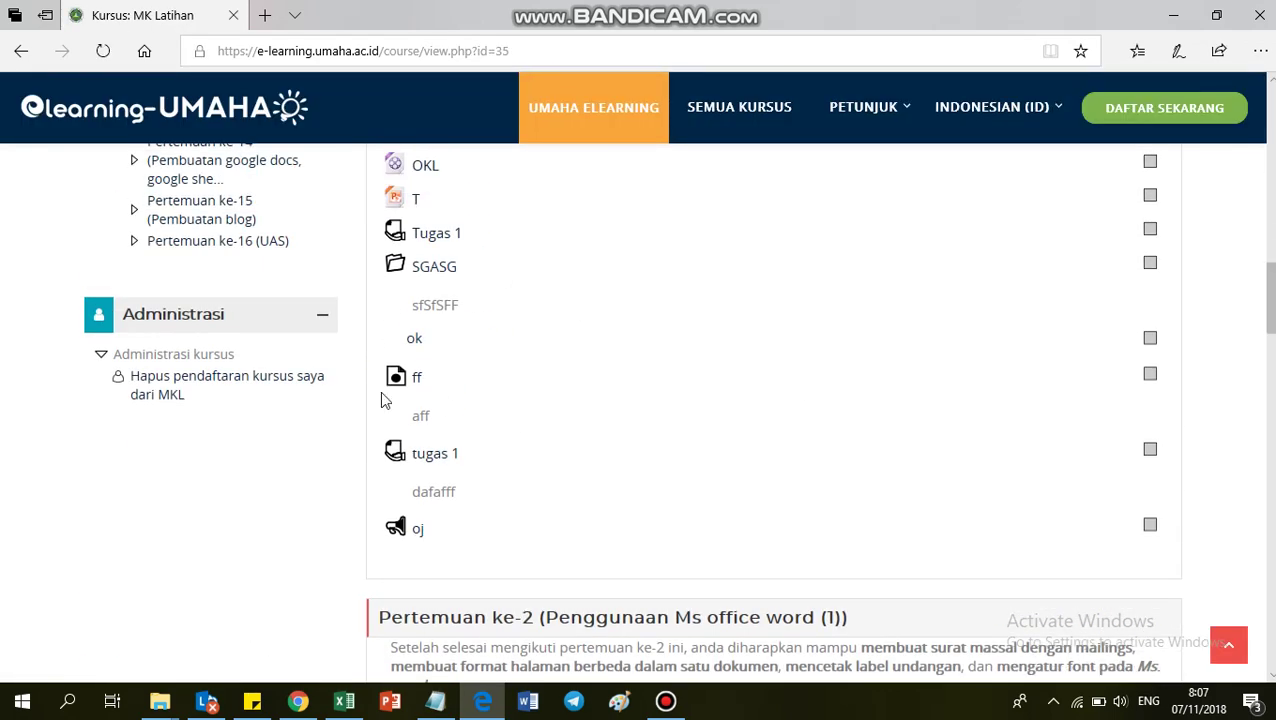
Step: Unenrol the current account from the MKL course (MK Latihan) and confirm the removal
click(262, 383)
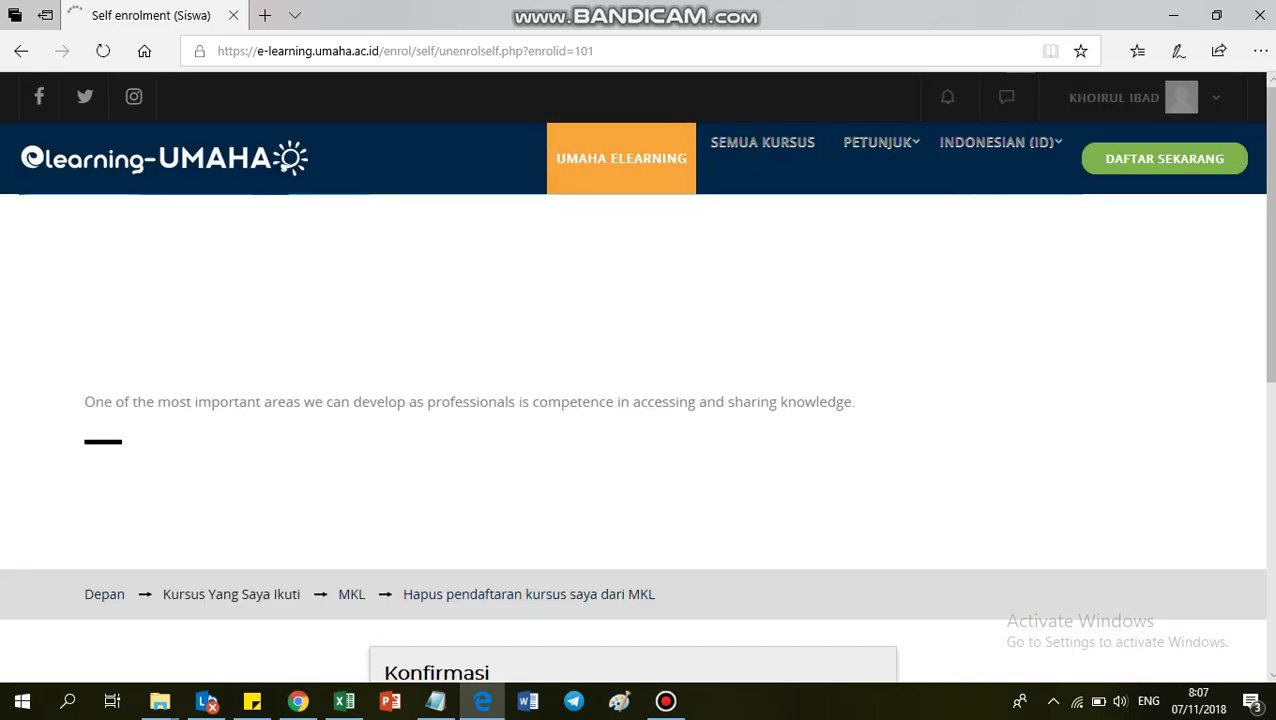
scroll(623, 253, down, 3)
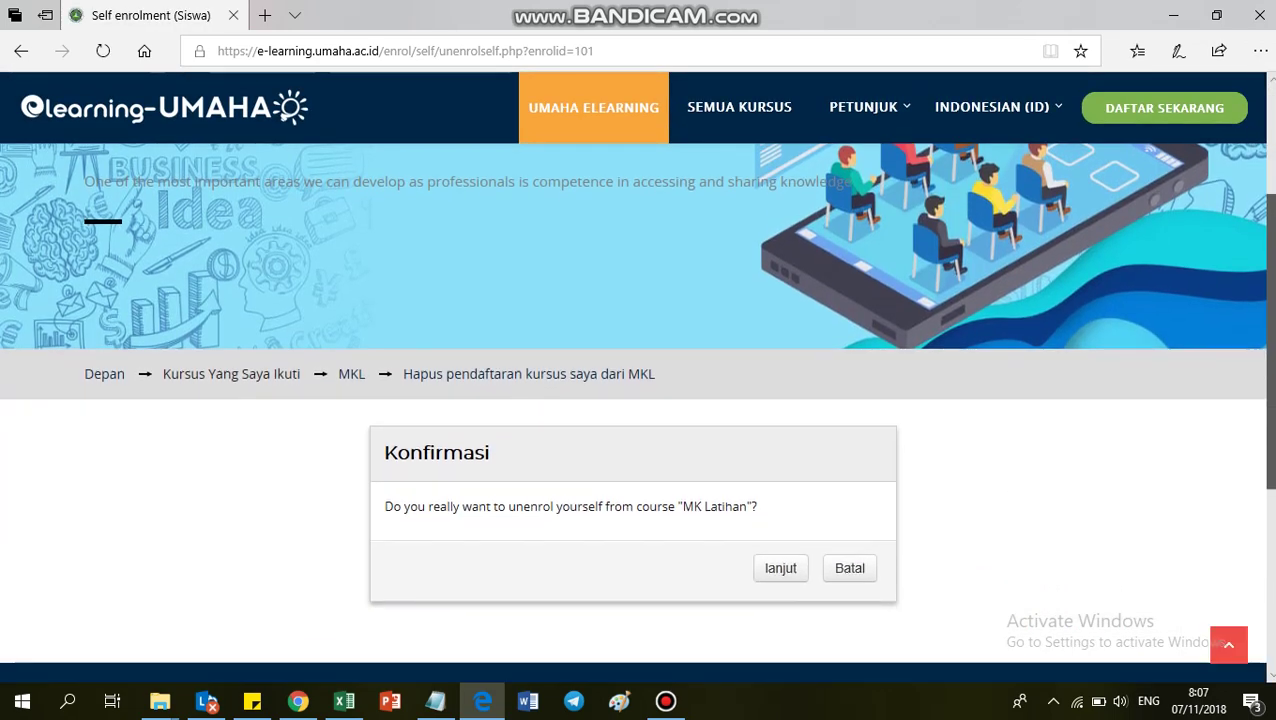
click(768, 580)
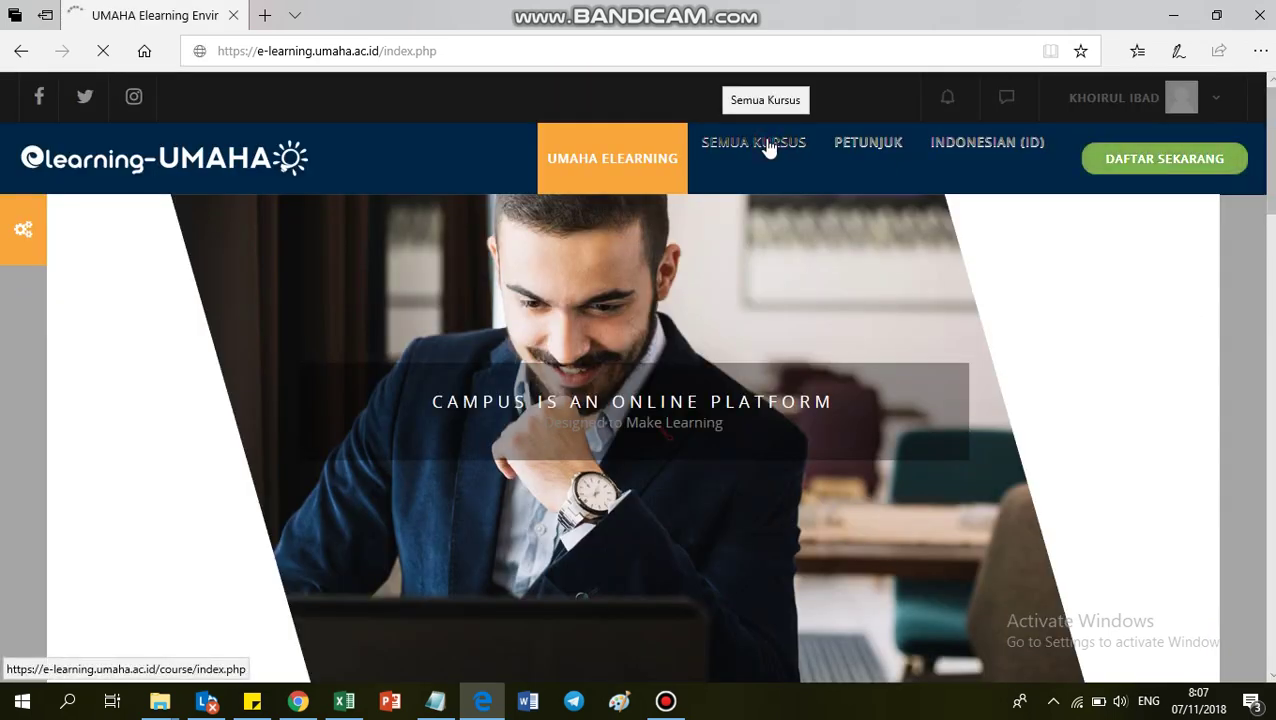
Step: Open the Ganjil 2018/2019 courses of the D4 Analis Kesehatan programme from the list of all courses (Semua Kursus)
click(766, 143)
scroll(766, 300, down, 5)
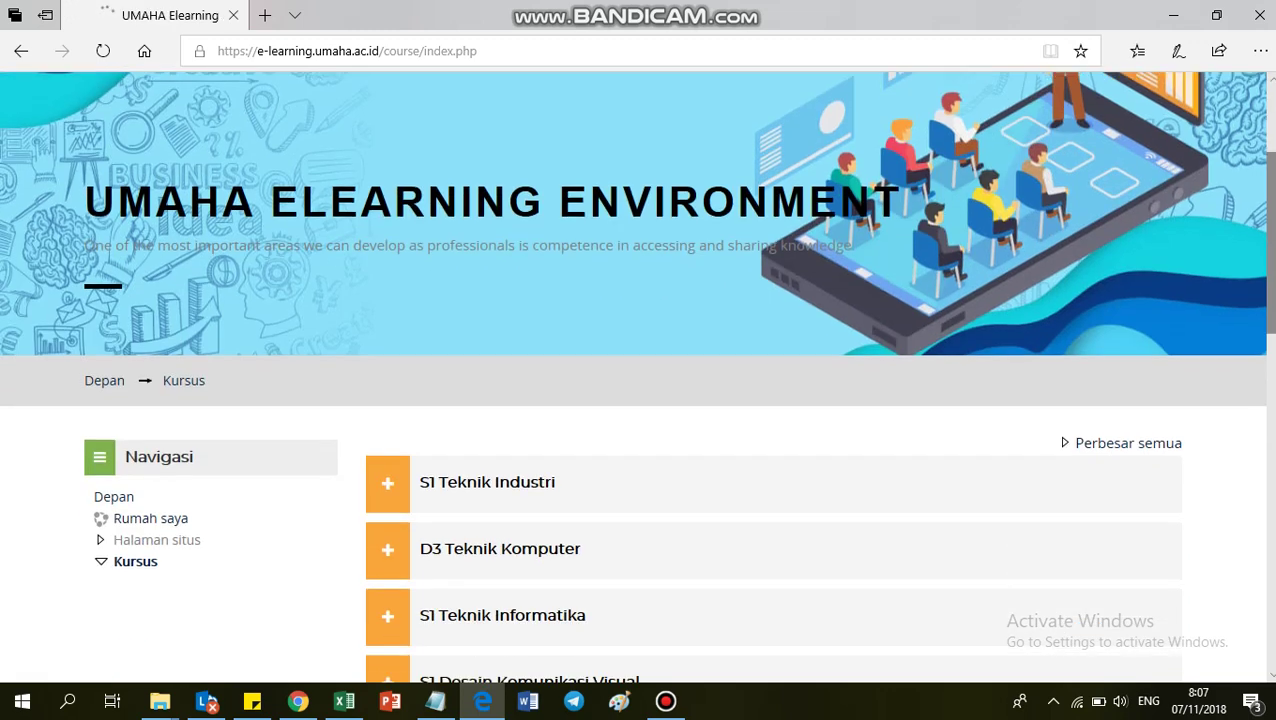
scroll(640, 400, down, 1)
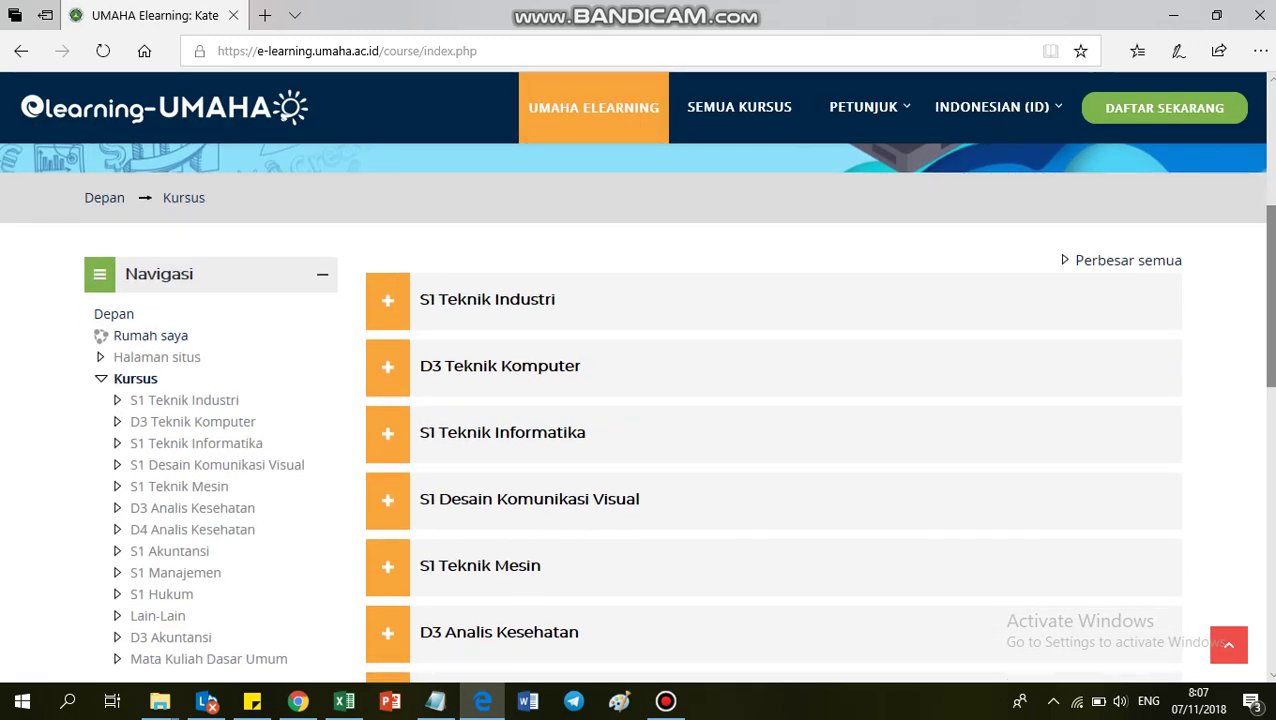
scroll(729, 456, down, 3)
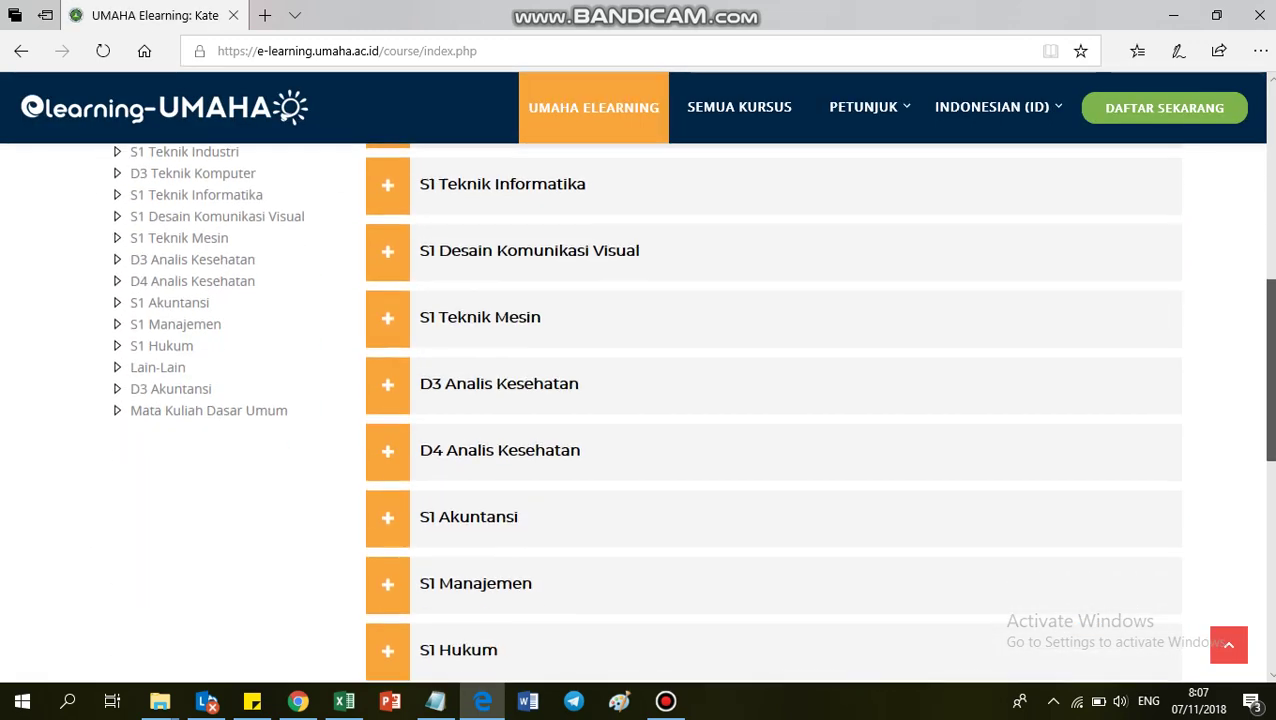
click(536, 458)
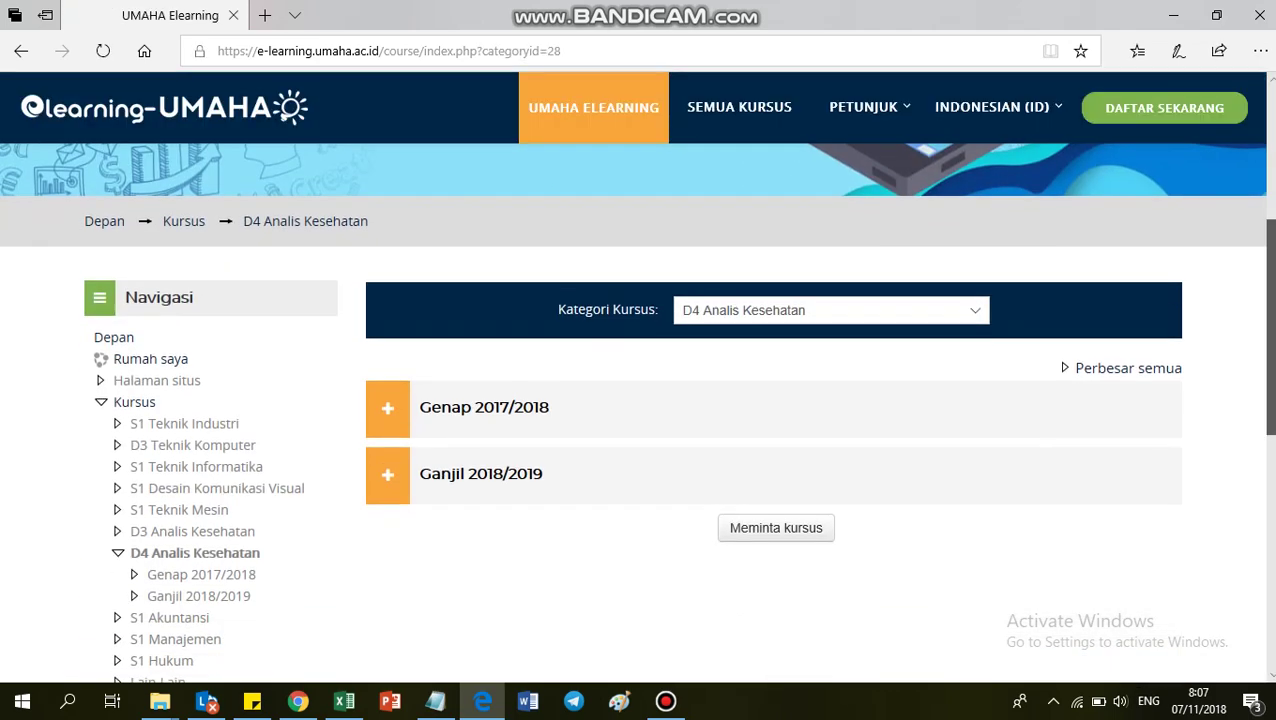
scroll(948, 373, down, 1)
click(524, 365)
Step: Show the full description of MK Latihan in the course list and open the course's enrolment page
scroll(578, 240, down, 10)
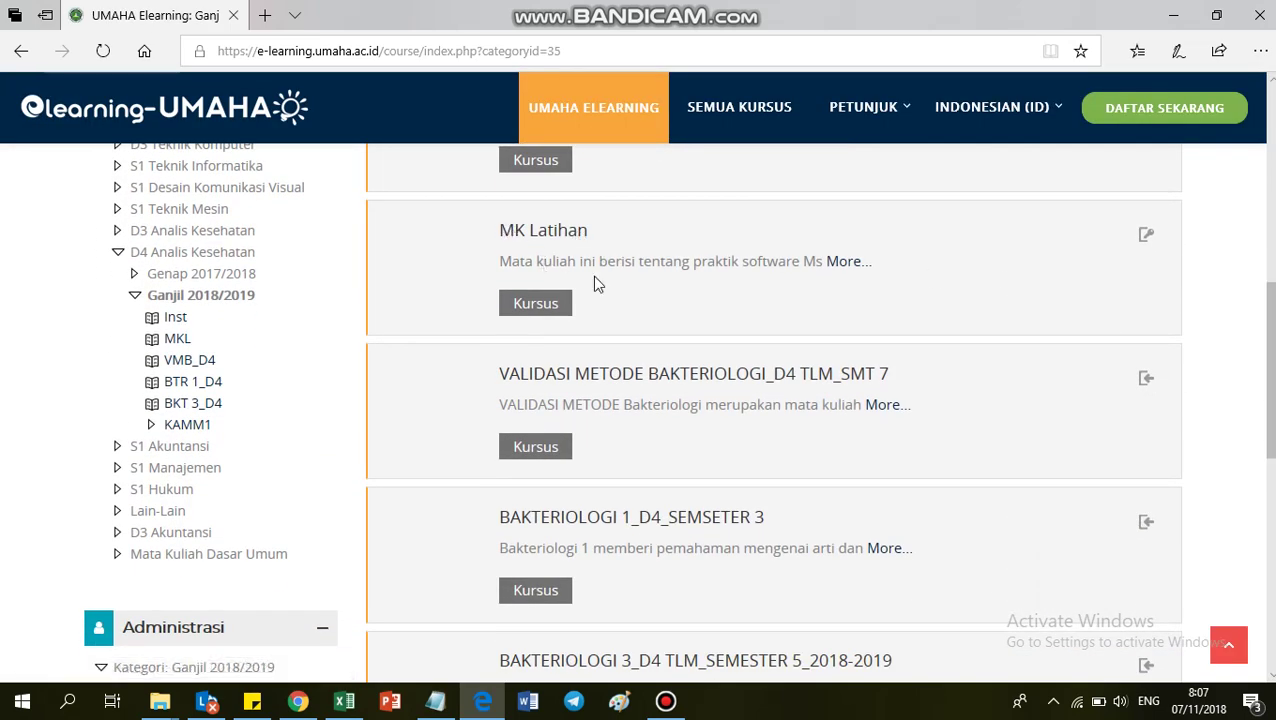
click(837, 261)
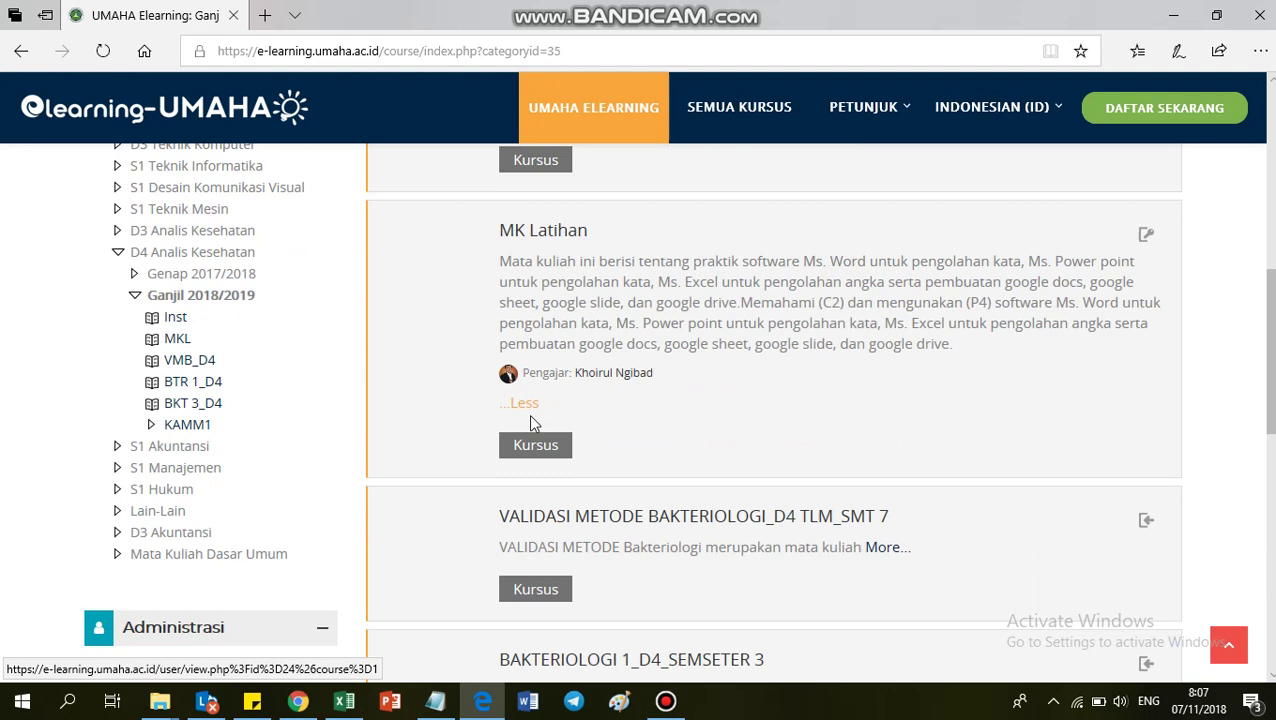
click(525, 238)
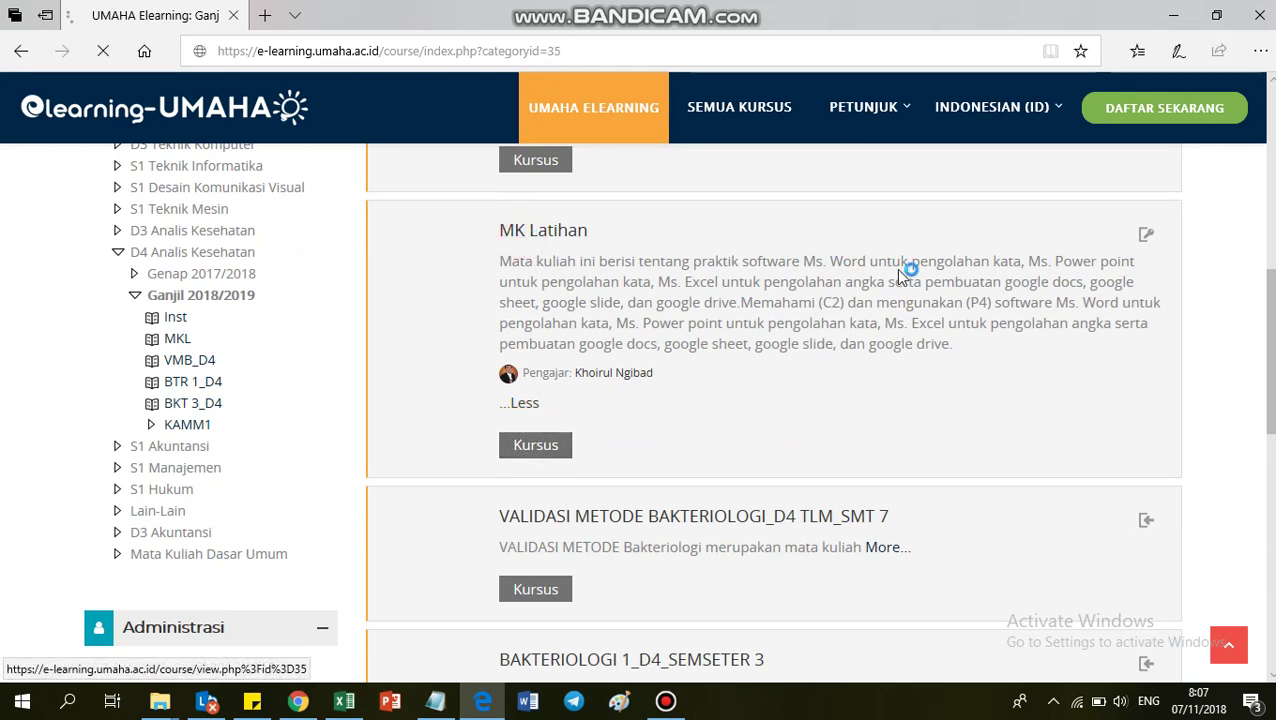
Step: Enter the enrolment key under Self enrolment (Siswa) and enrol in MK Latihan
scroll(537, 318, down, 5)
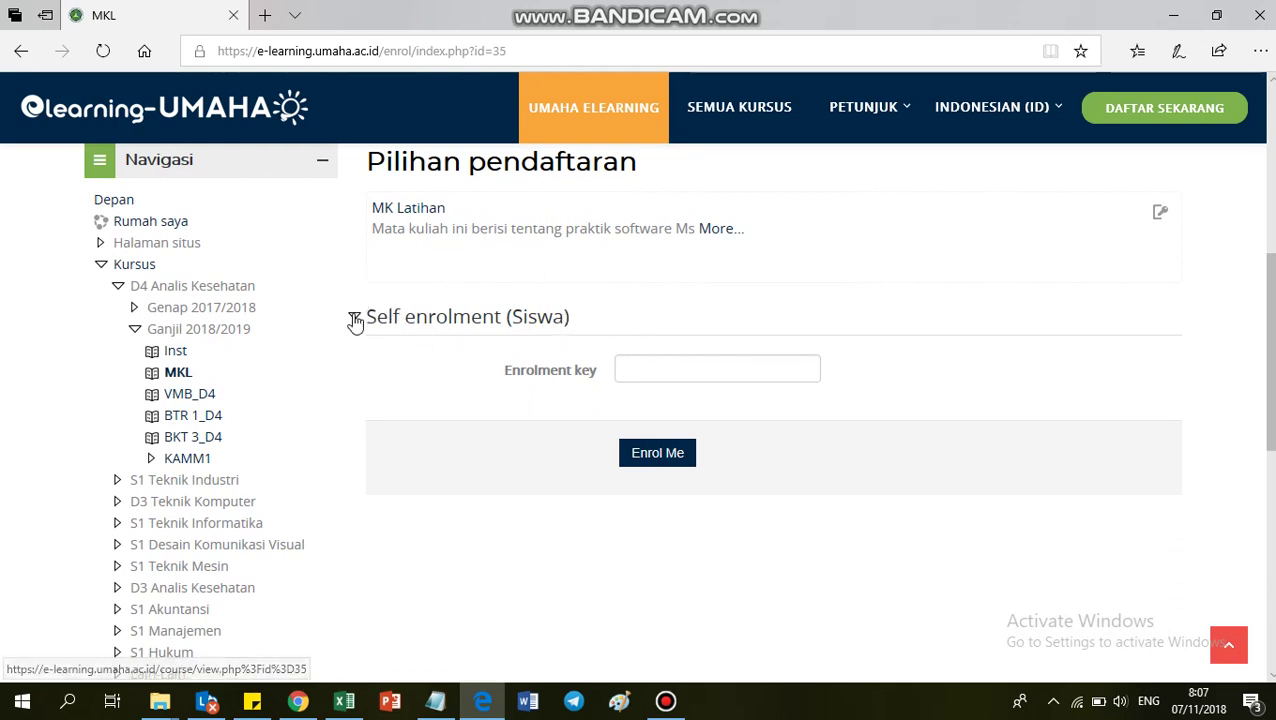
click(640, 369)
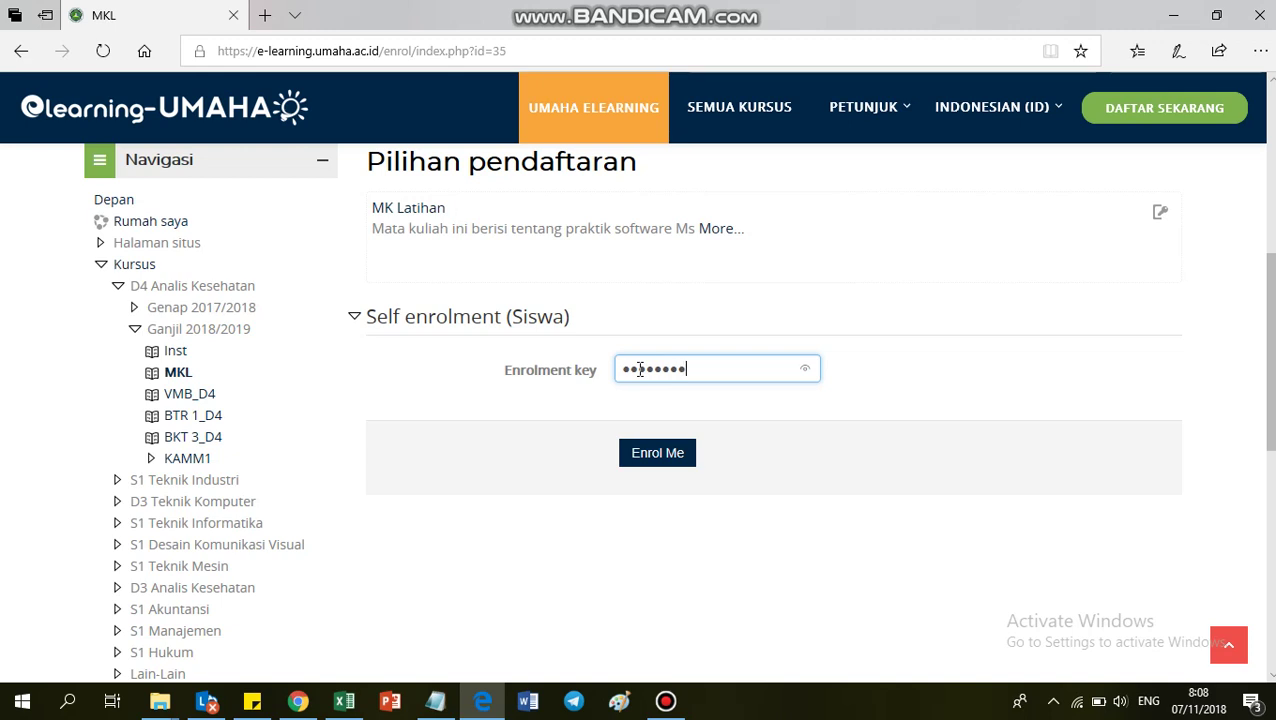
click(806, 372)
click(664, 453)
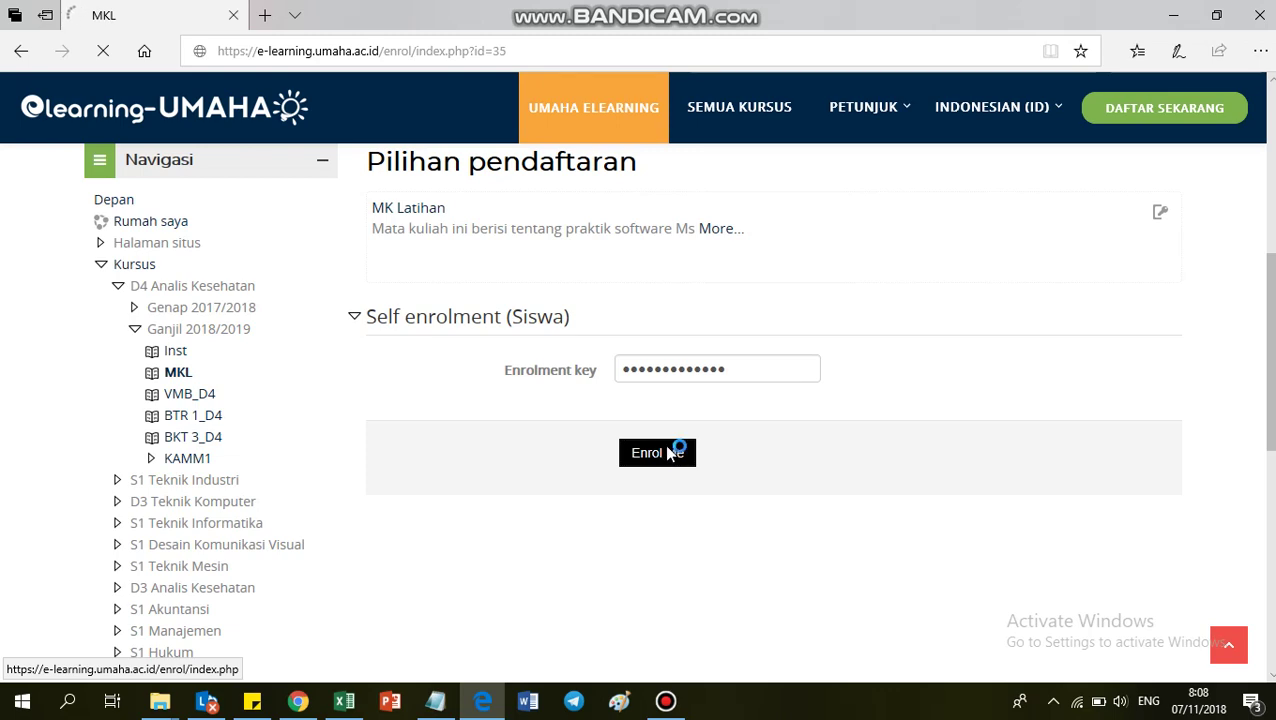
Step: Look through the materials and meeting sections on the MK Latihan course page, and return to its beginning
scroll(638, 400, down, 6)
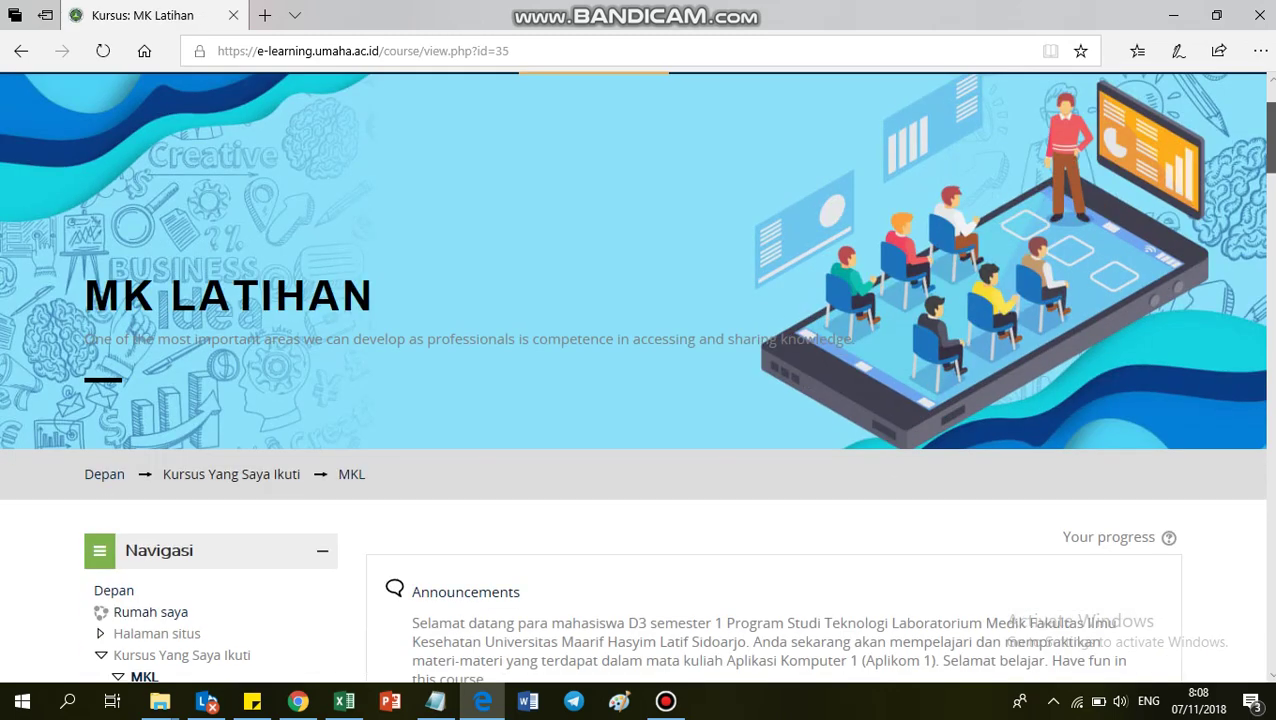
scroll(638, 400, down, 3)
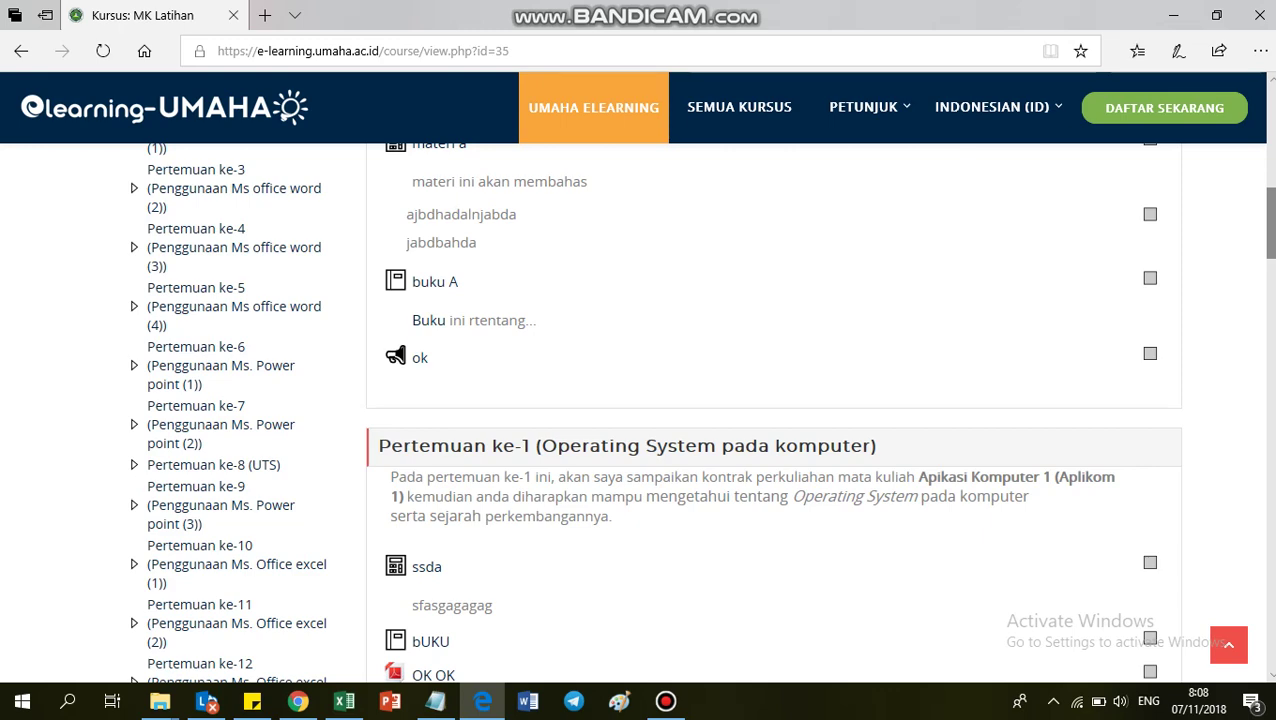
key(Home)
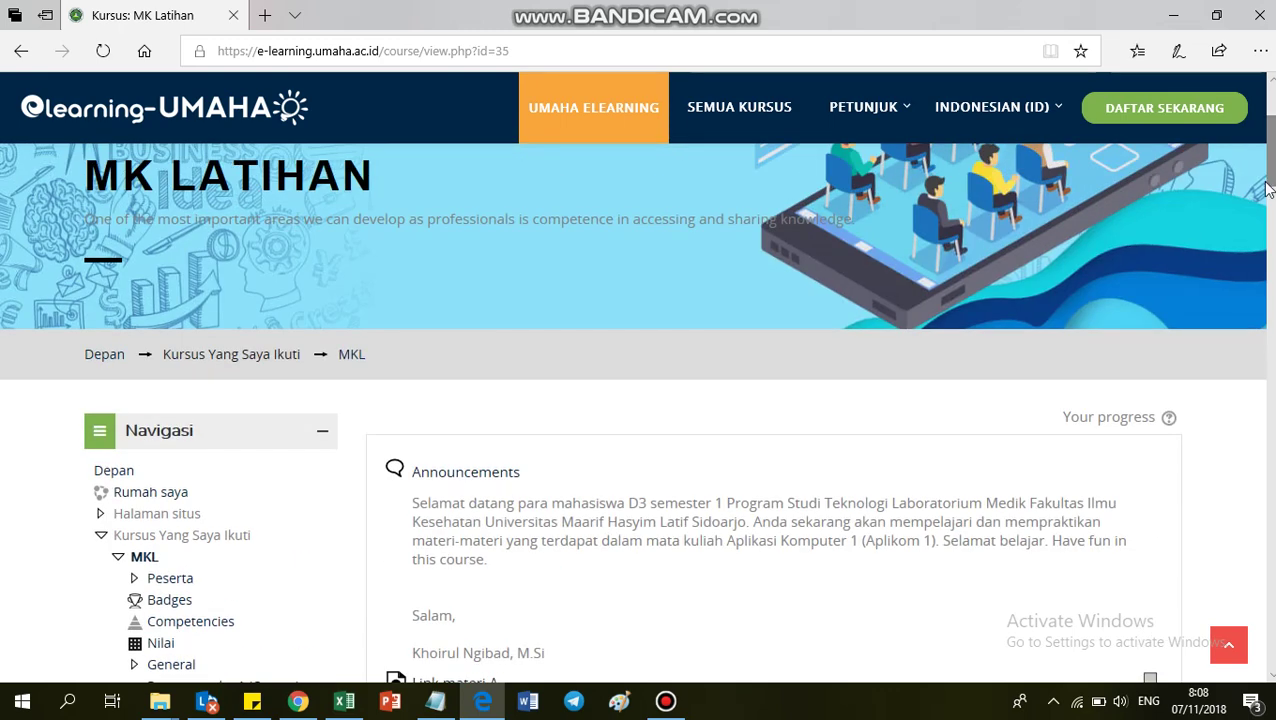
click(665, 701)
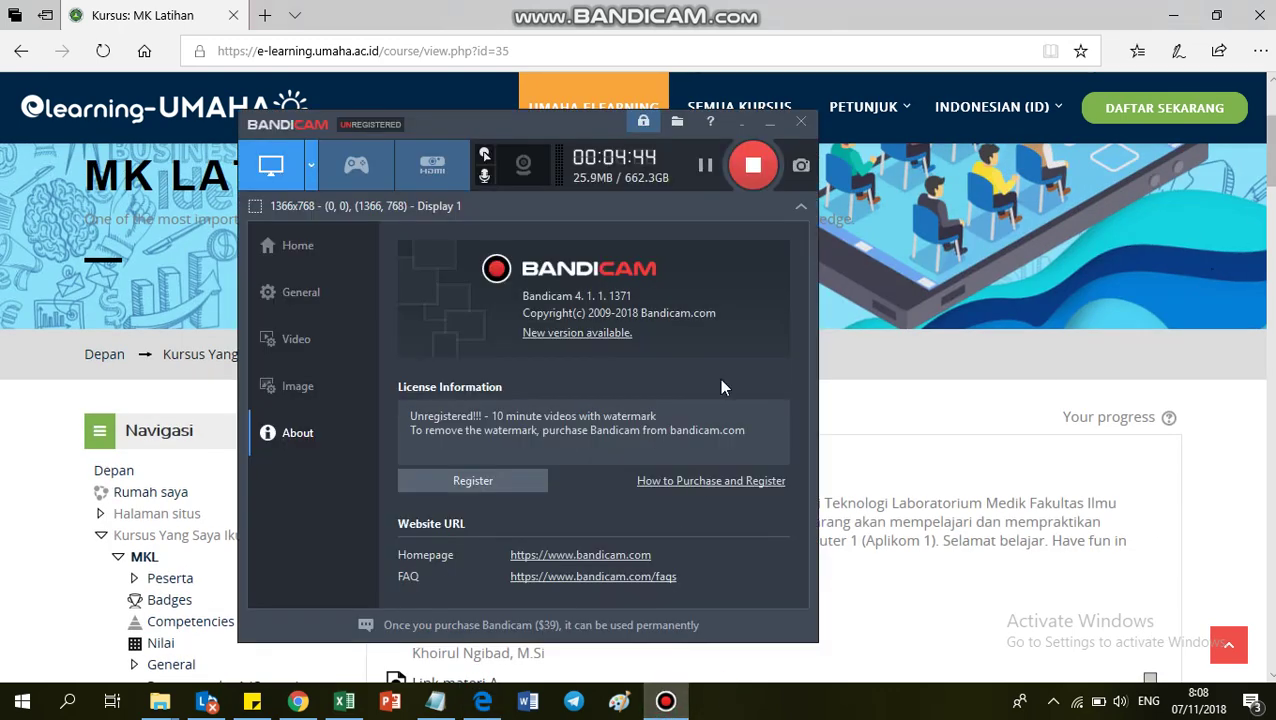